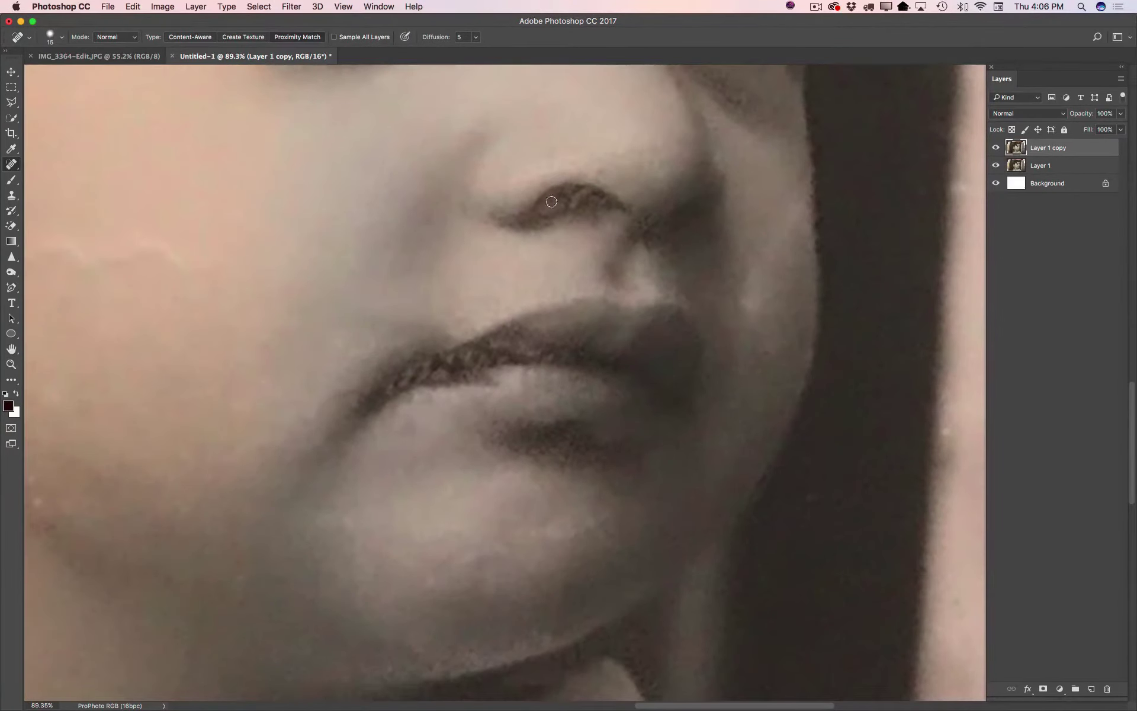
Step: Patch the blemish at the lip corner, spot-heal nearby marks and fit the image on screen
key(shift+j)
key(shift+j)
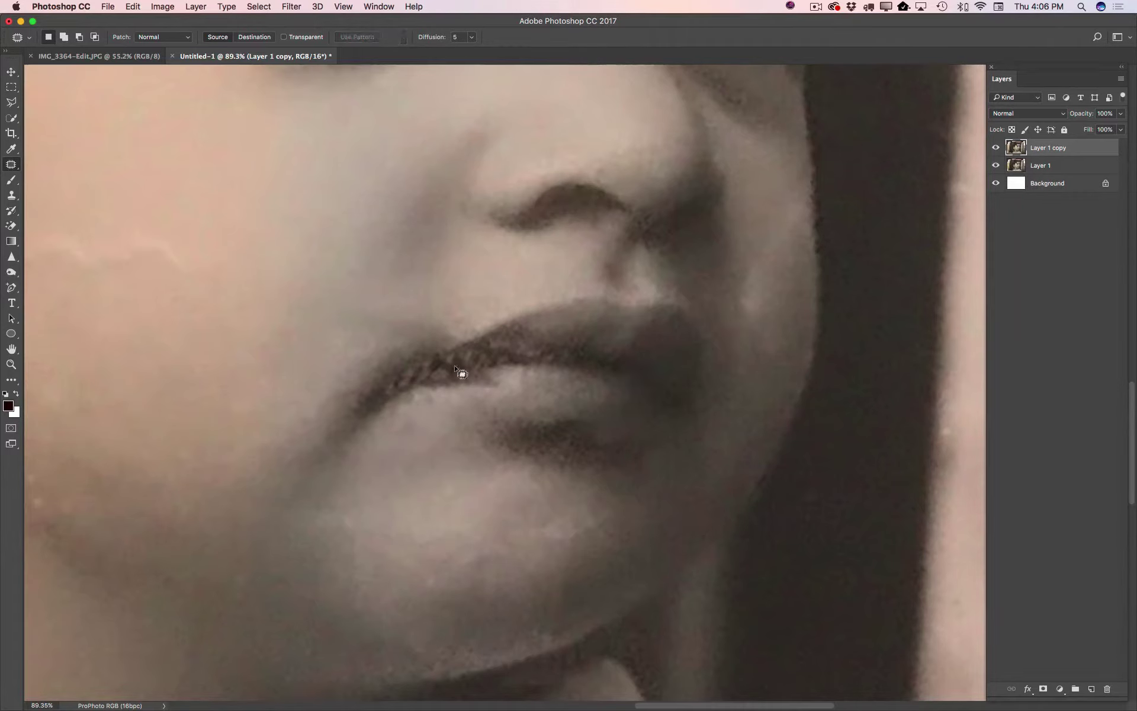
drag(474, 365, 471, 373)
key(super+d)
key(shift+j)
key(shift+j)
key(shift+j)
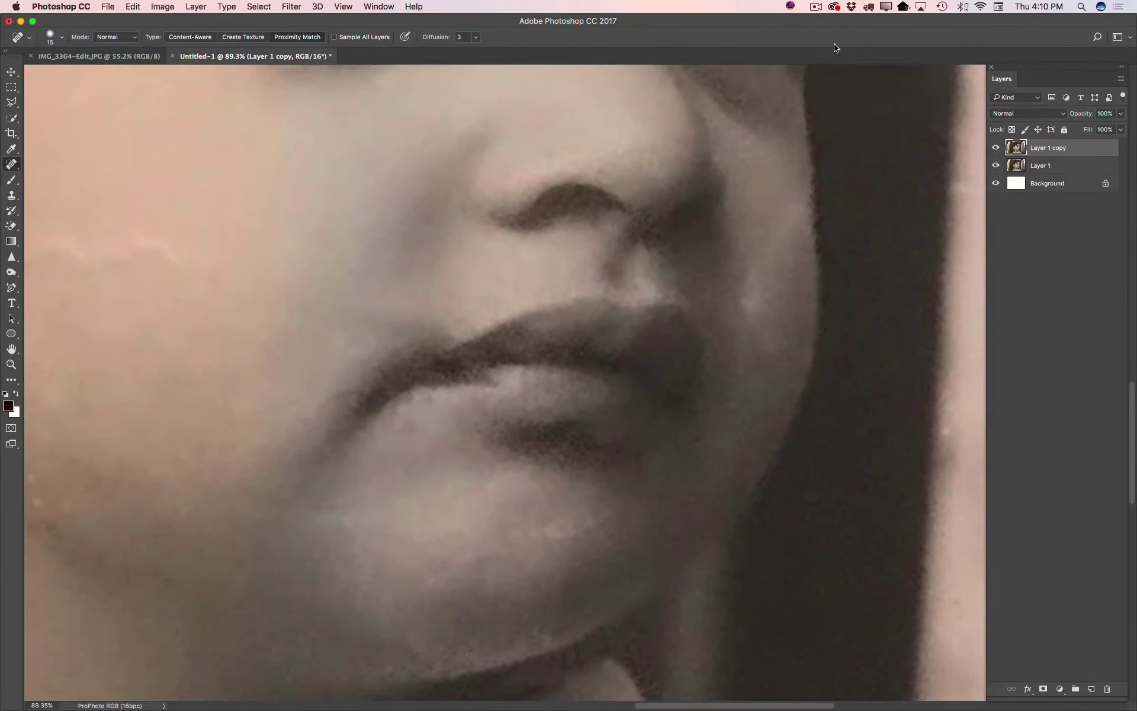
key(super+0)
key(shift+j)
key(shift+j)
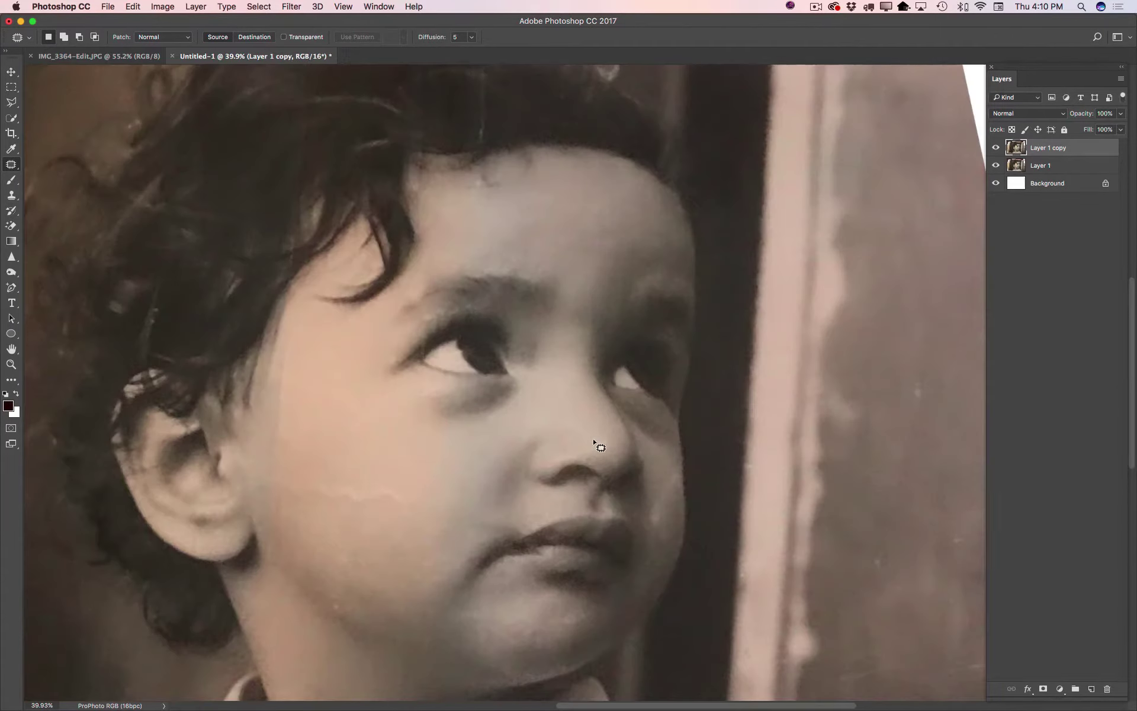
Step: Duplicate the layer, then patch the chin blemish and the left temple spot
key(super+j)
drag(389, 612, 406, 615)
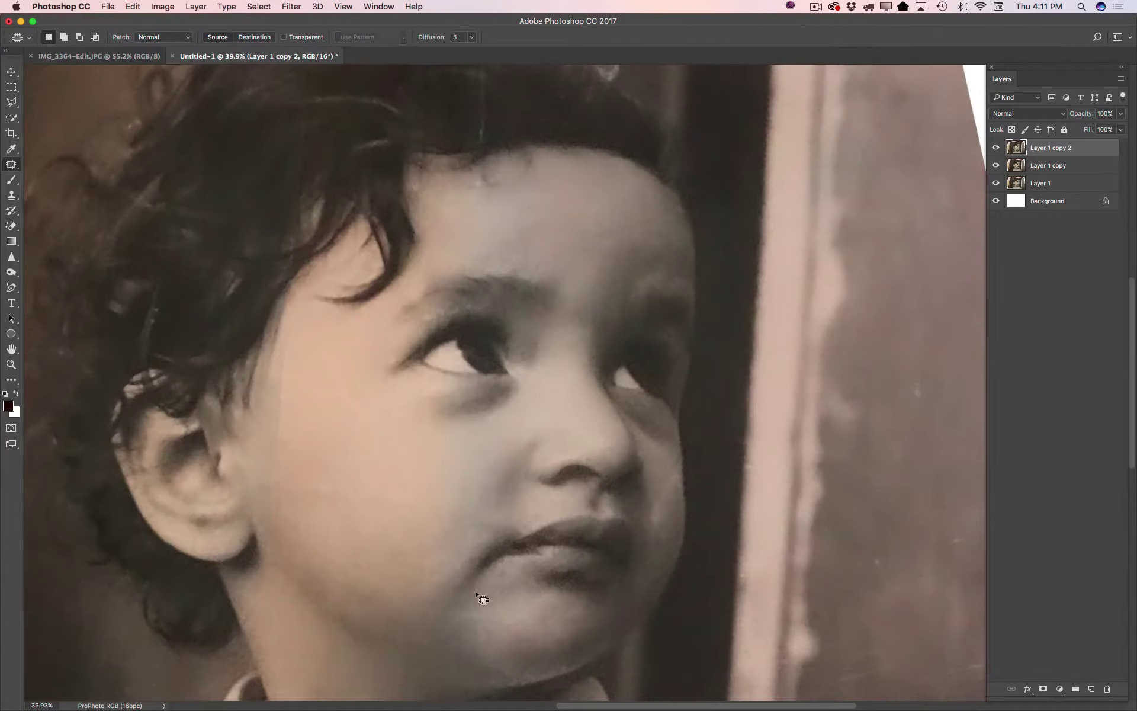
drag(278, 392, 275, 480)
drag(294, 414, 305, 337)
Step: Patch the white speck at lower left and a small flaw near the top edge
scroll(490, 635, down, 3)
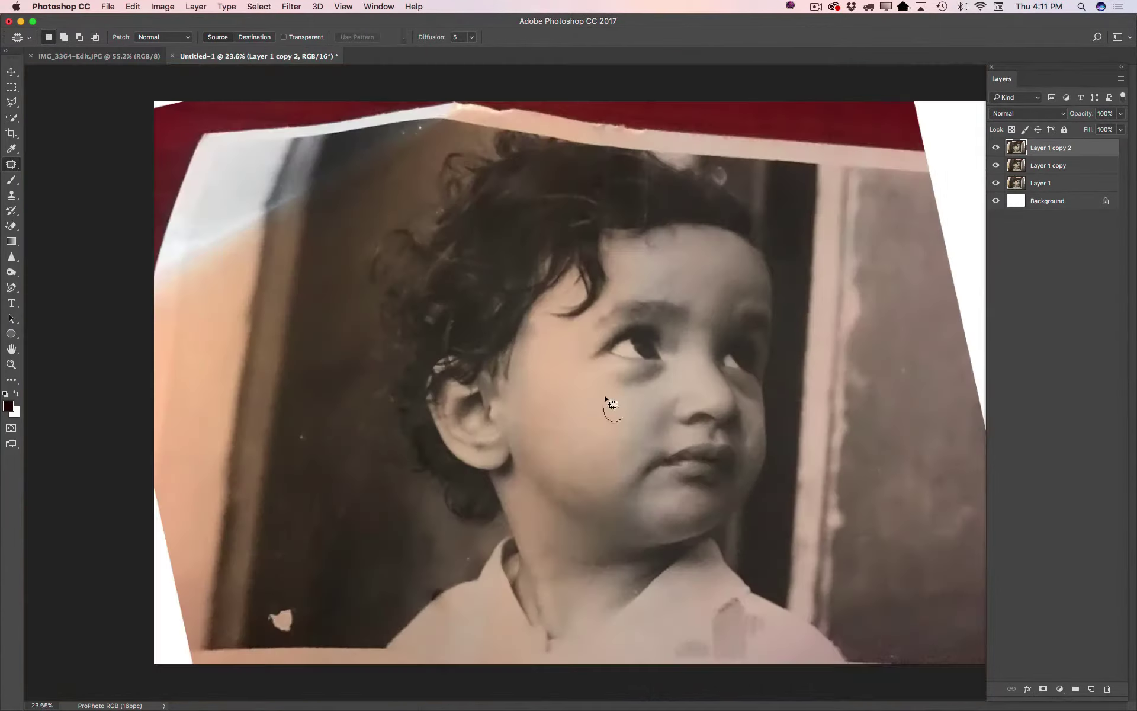
drag(272, 629, 350, 444)
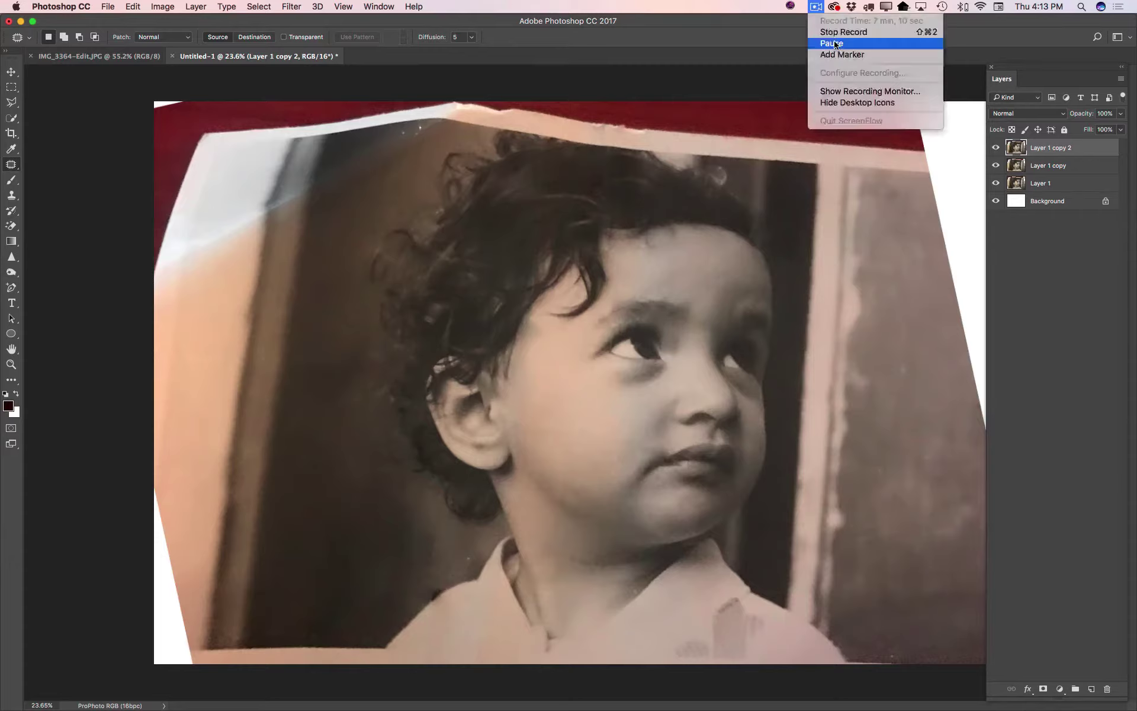
drag(436, 122, 443, 128)
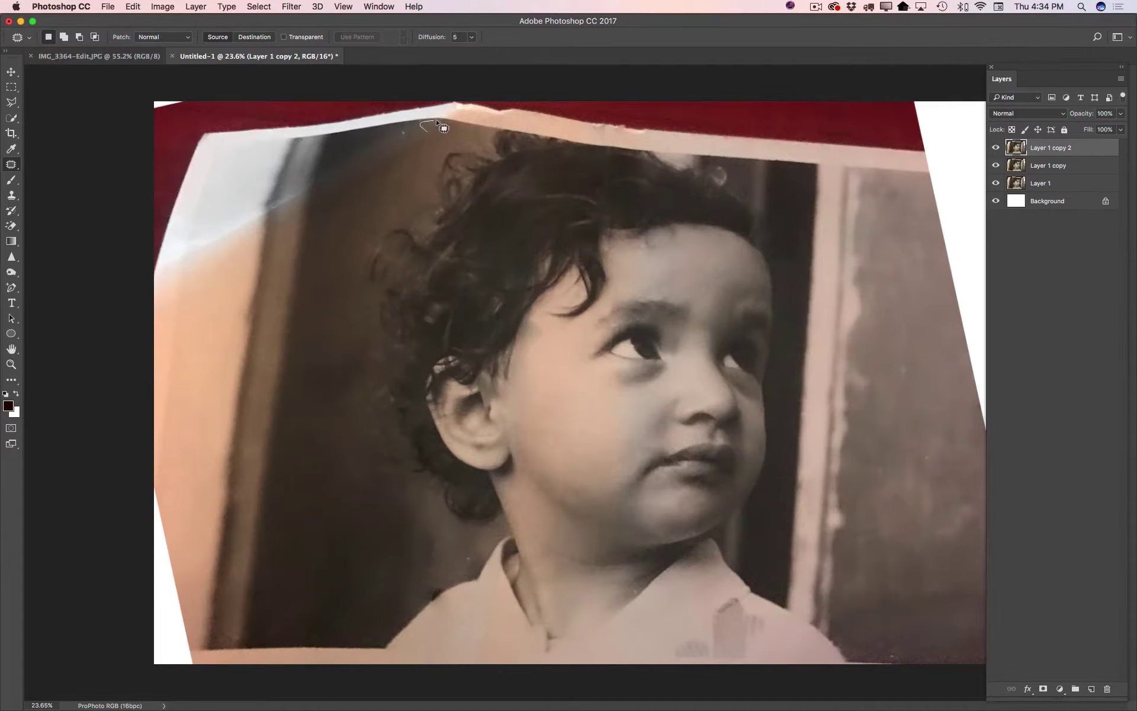
drag(329, 171, 332, 173)
Step: Patch flaws on the neck and forehead, then deselect and fit the photo
scroll(408, 533, up, 5)
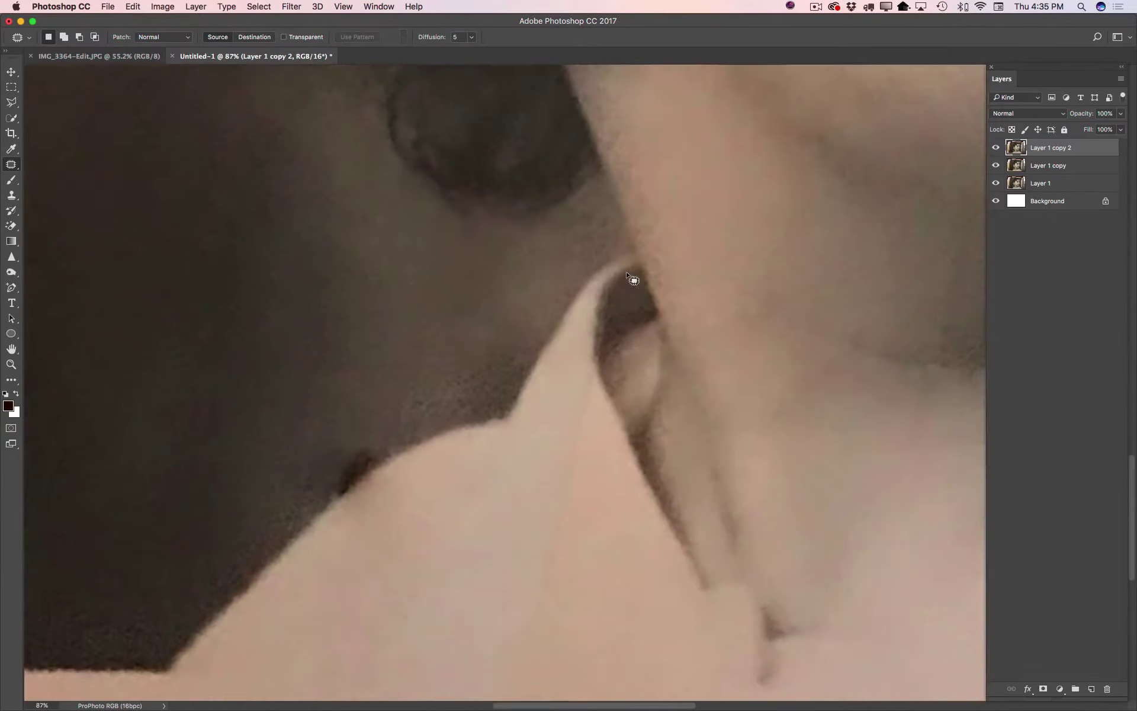
drag(375, 469, 402, 470)
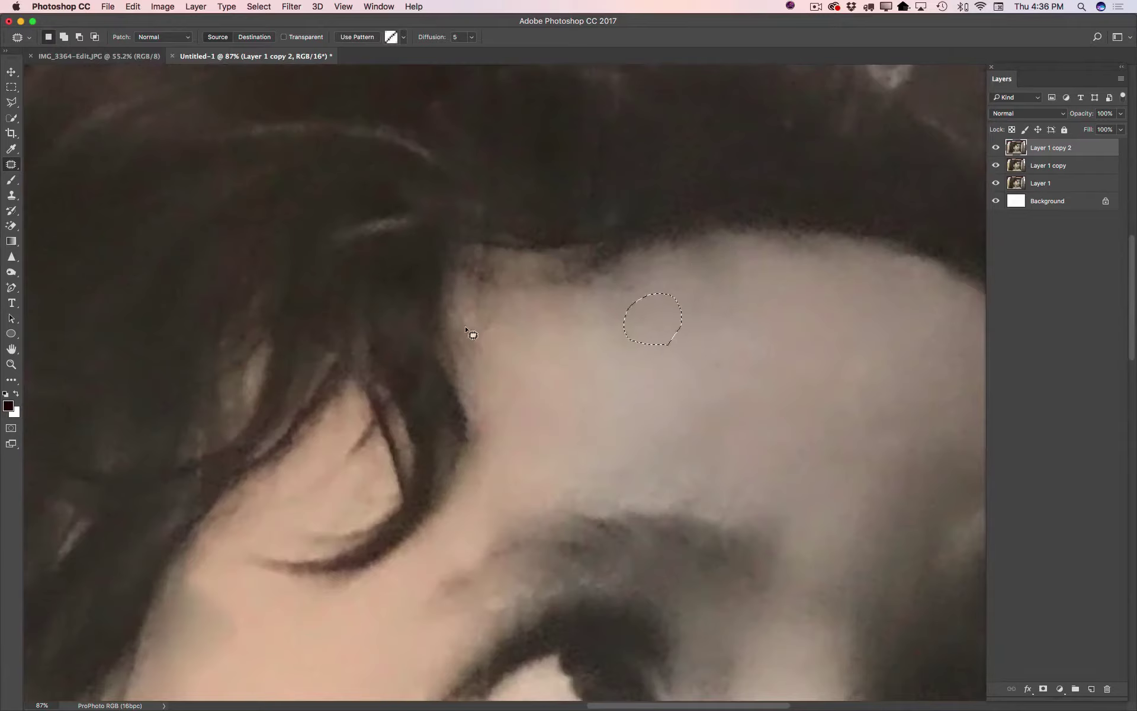
mouse_move(472, 329)
mouse_down()
mouse_move(504, 320)
mouse_move(520, 267)
mouse_up()
key(super+d)
key(super+0)
Step: Hide the earlier Layer 1 copy, duplicate the layer, and patch a small chin flaw
click(995, 165)
key(super+j)
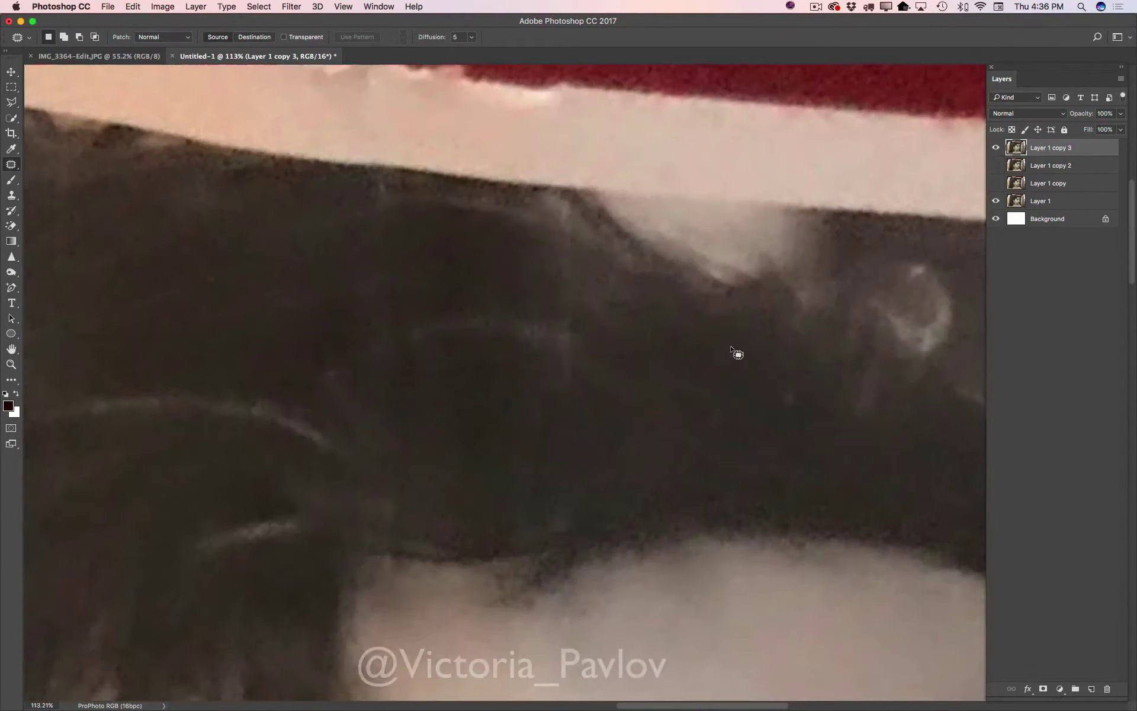
scroll(736, 353, up, 5)
scroll(486, 580, down, 3)
scroll(630, 326, up, 10)
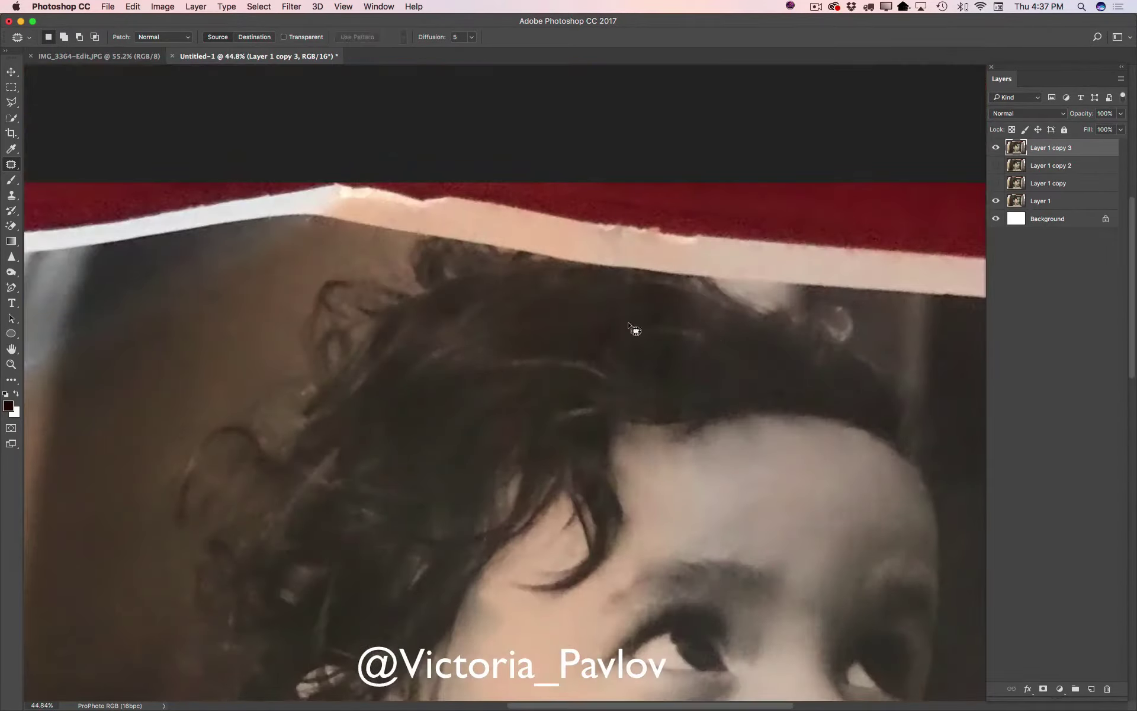
scroll(737, 303, down, 5)
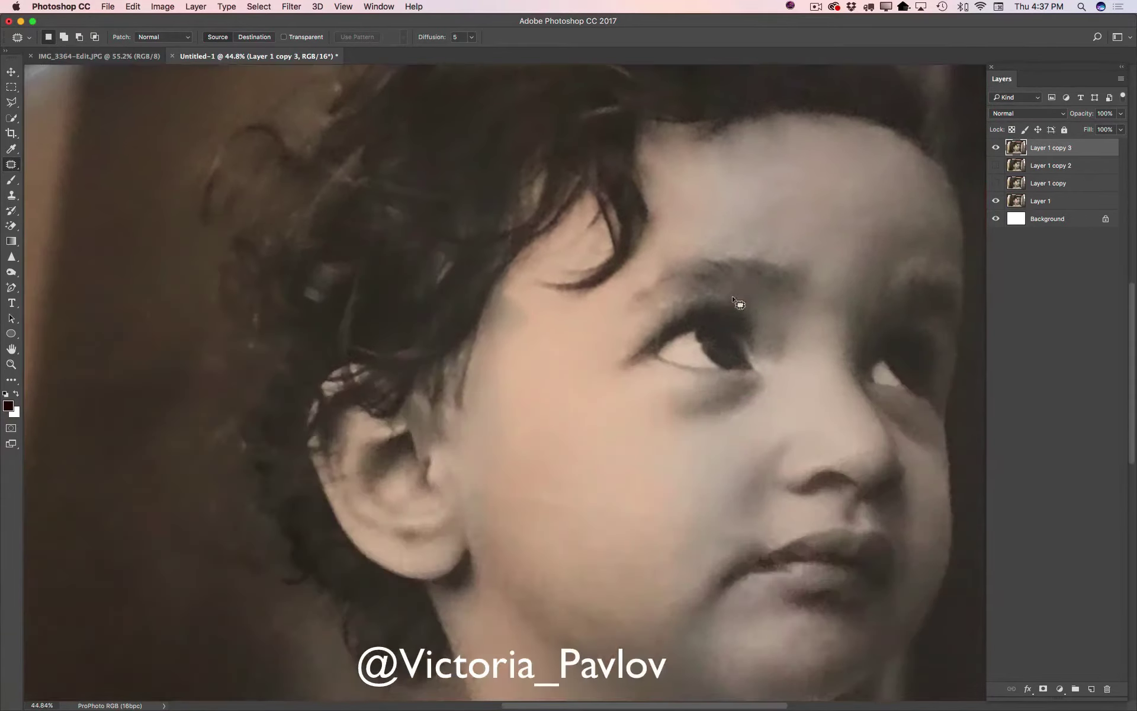
drag(698, 581, 705, 593)
scroll(521, 308, down, 1)
scroll(193, 569, down, 3)
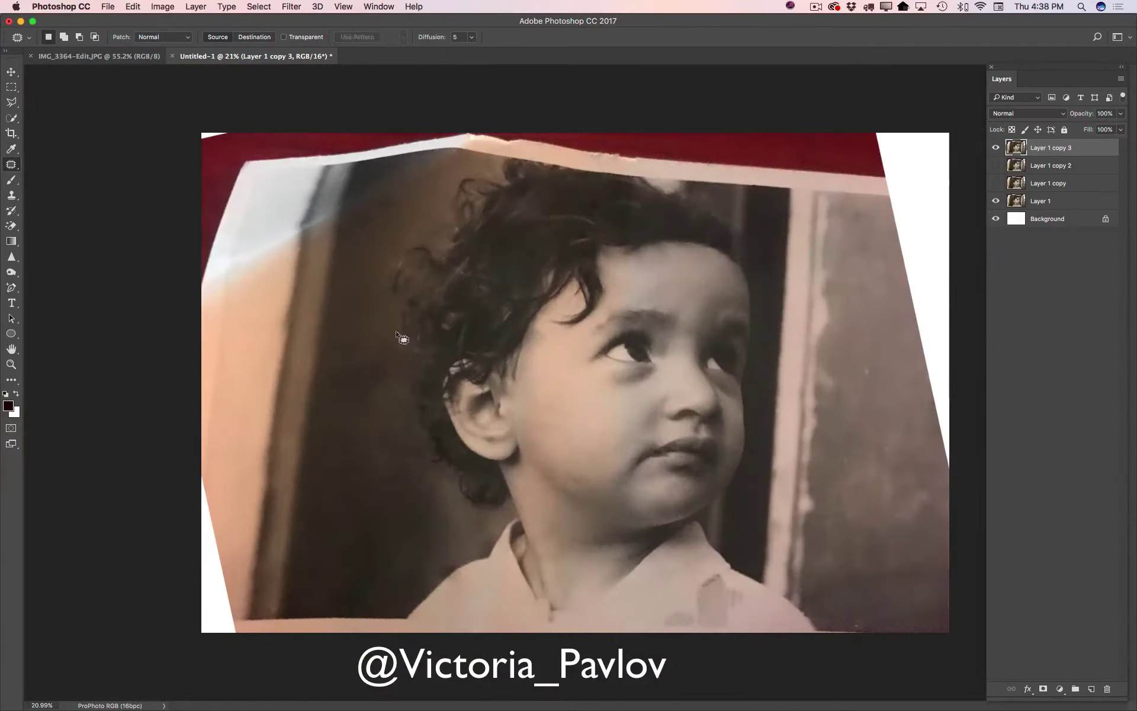
Step: Duplicate the black-and-white layer and rotate the copy 0.77° to straighten it
drag(1089, 685, 1089, 687)
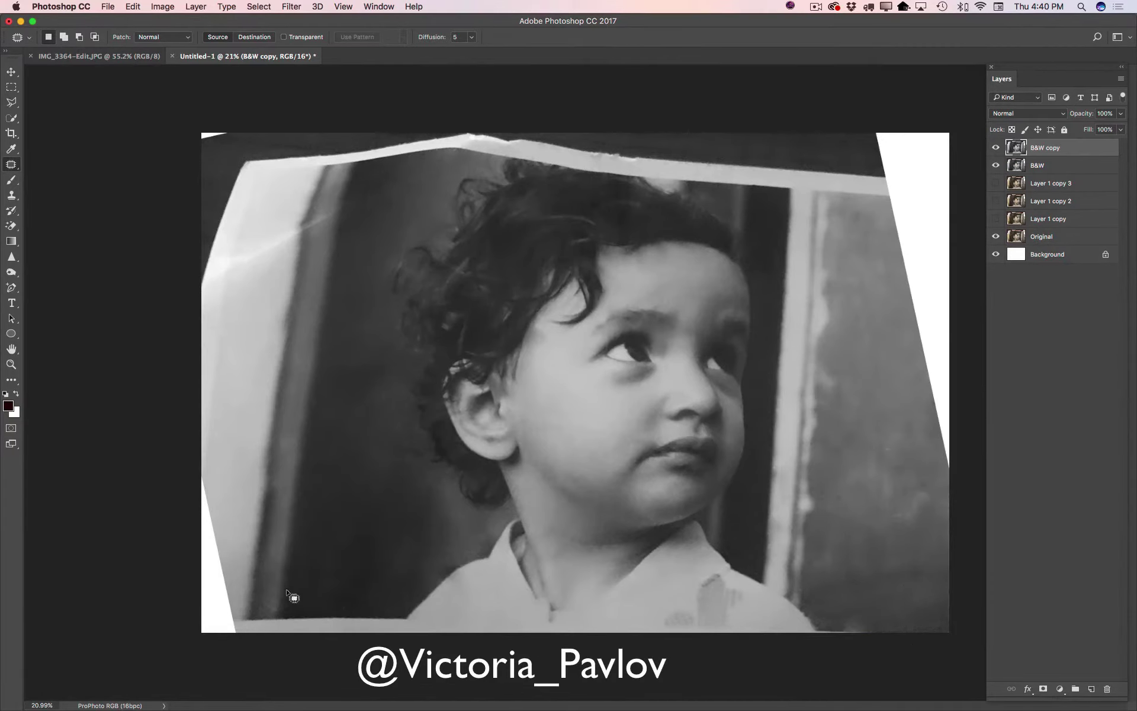
key(ctrl+j)
key(ctrl+t)
drag(118, 177, 127, 119)
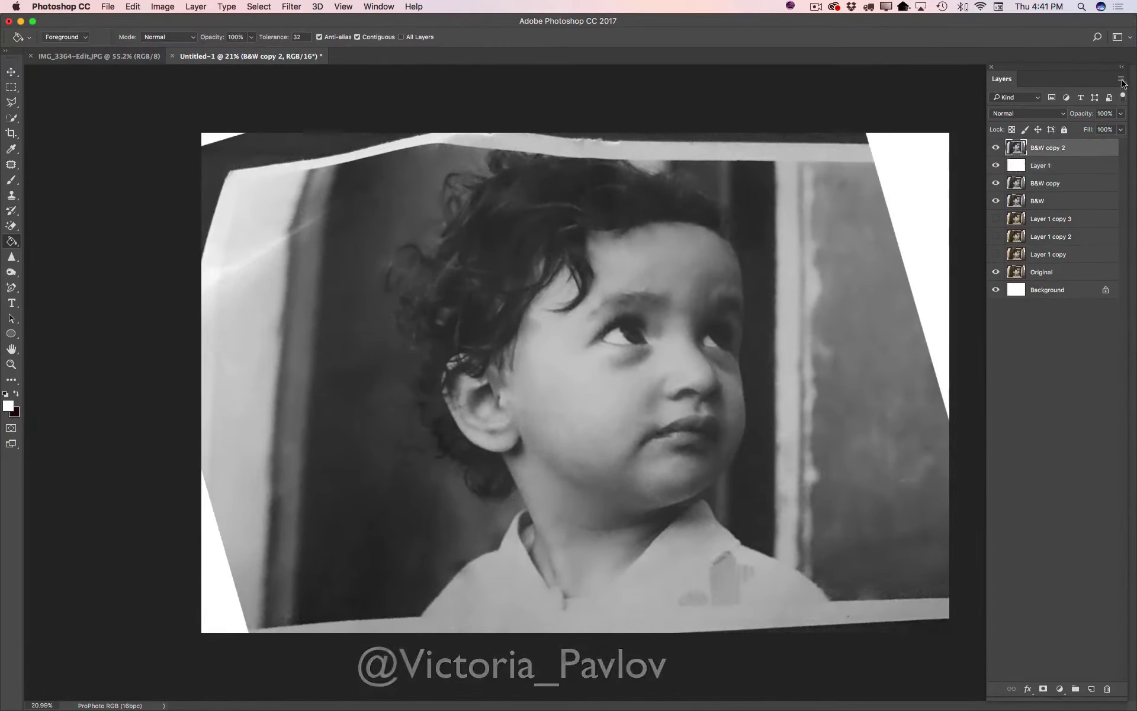
Step: Clone over the white wedge at the top right and patch the adjacent wall
key(s)
drag(943, 241, 943, 375)
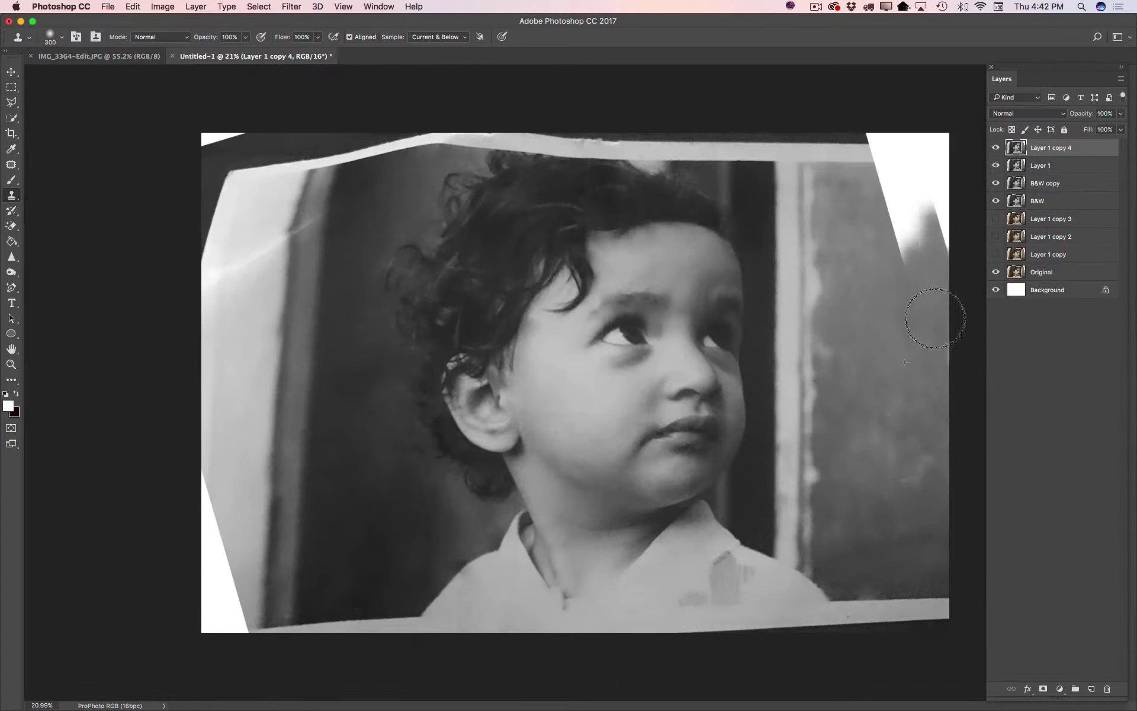
click(12, 165)
drag(857, 424, 888, 356)
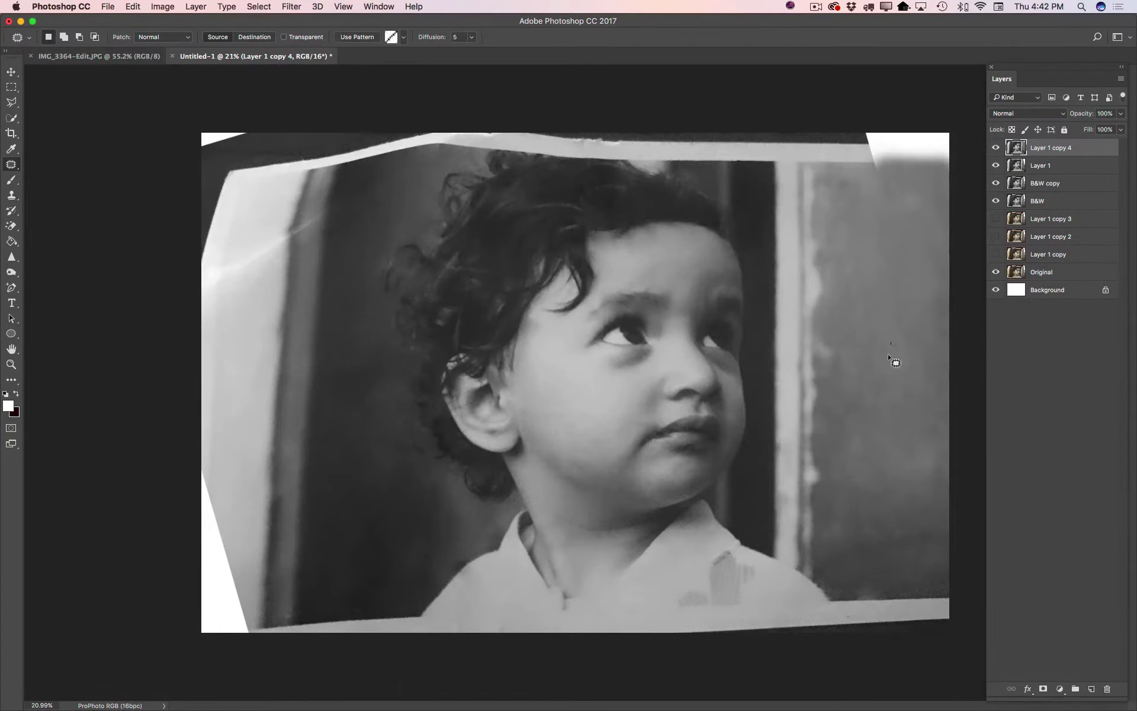
Step: On a new layer copy, clone marks off the right window frame and patch a small flaw
key(ctrl+j)
click(12, 196)
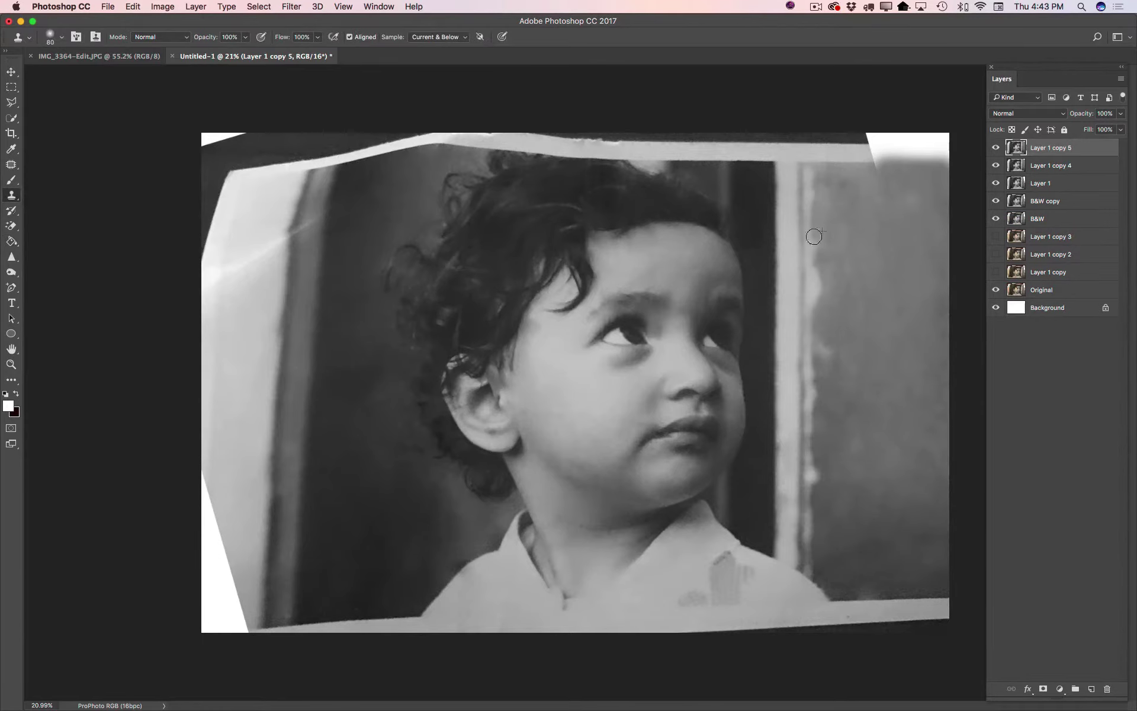
drag(815, 309, 816, 206)
mouse_move(820, 402)
mouse_down()
mouse_move(830, 310)
mouse_move(819, 540)
mouse_move(814, 356)
mouse_up()
key(j)
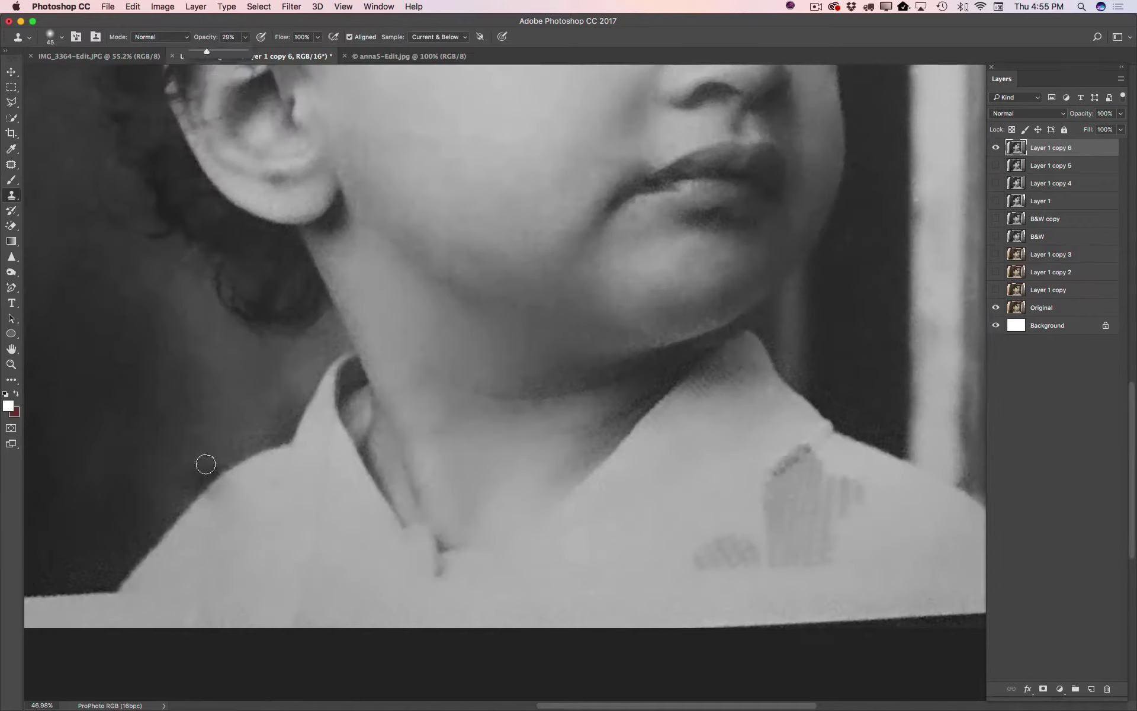
key(j)
drag(81, 585, 90, 542)
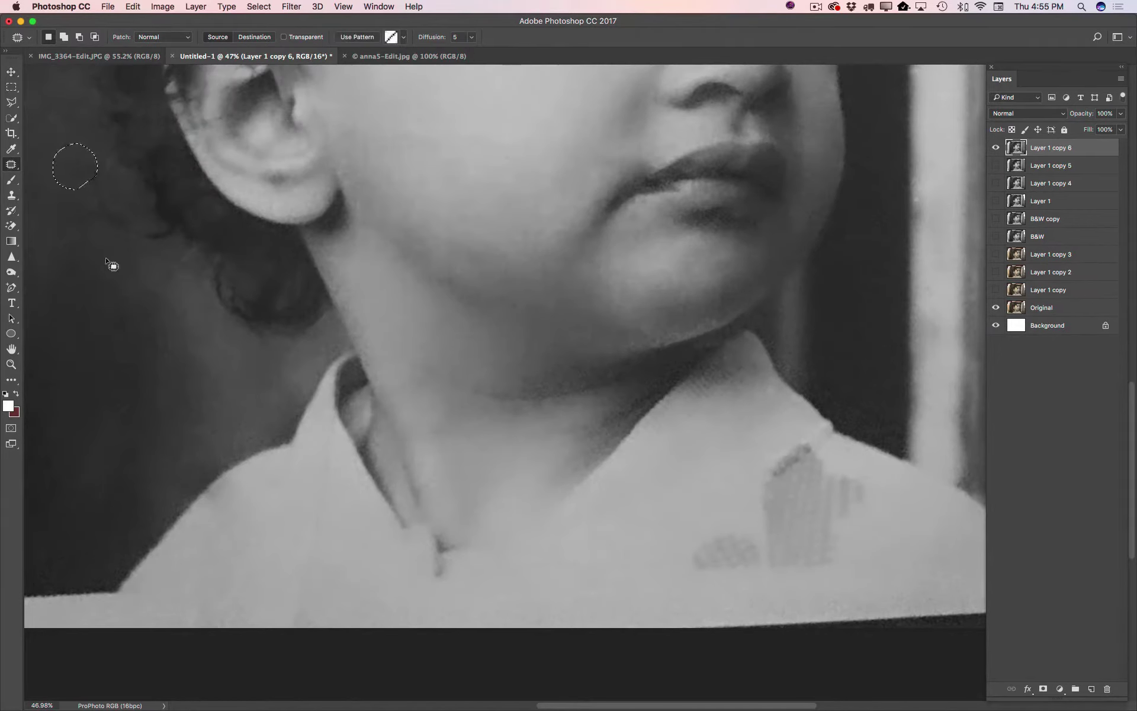
Step: On a new layer copy, patch a flaw on the neck and clear the selection
click(740, 388)
key(super+j)
drag(553, 385, 545, 394)
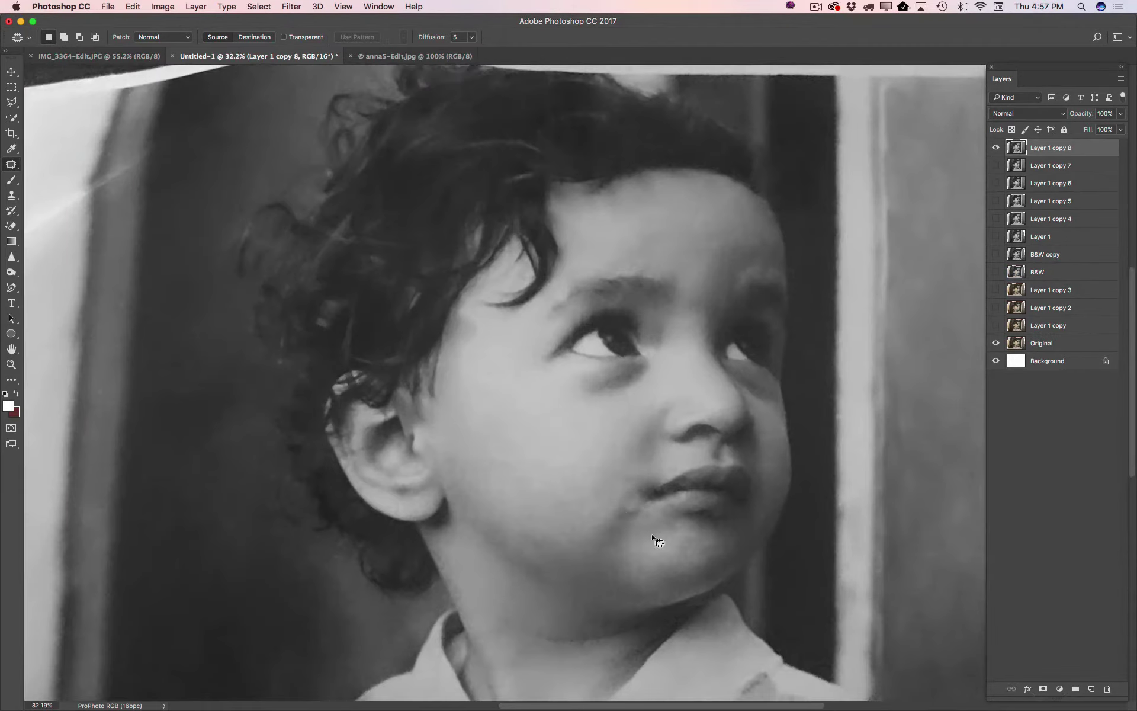
key(shift+j)
key(shift+j)
key(shift+j)
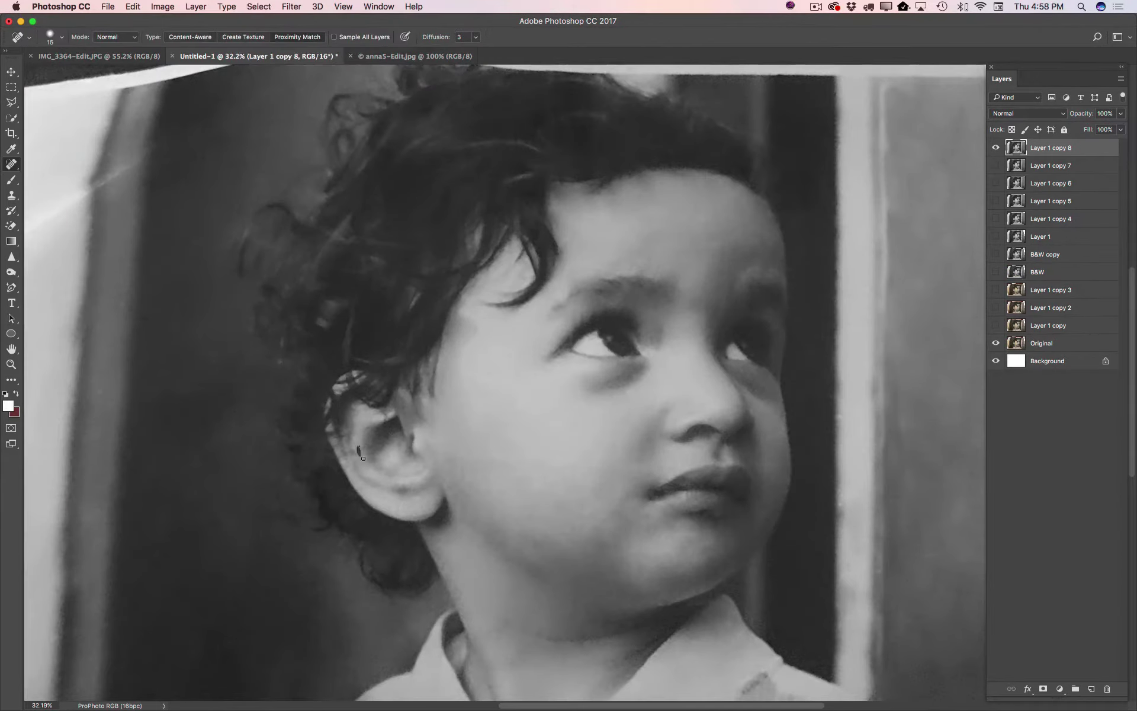
scroll(789, 351, down, 10)
key(super+0)
key(shift+j)
key(shift+j)
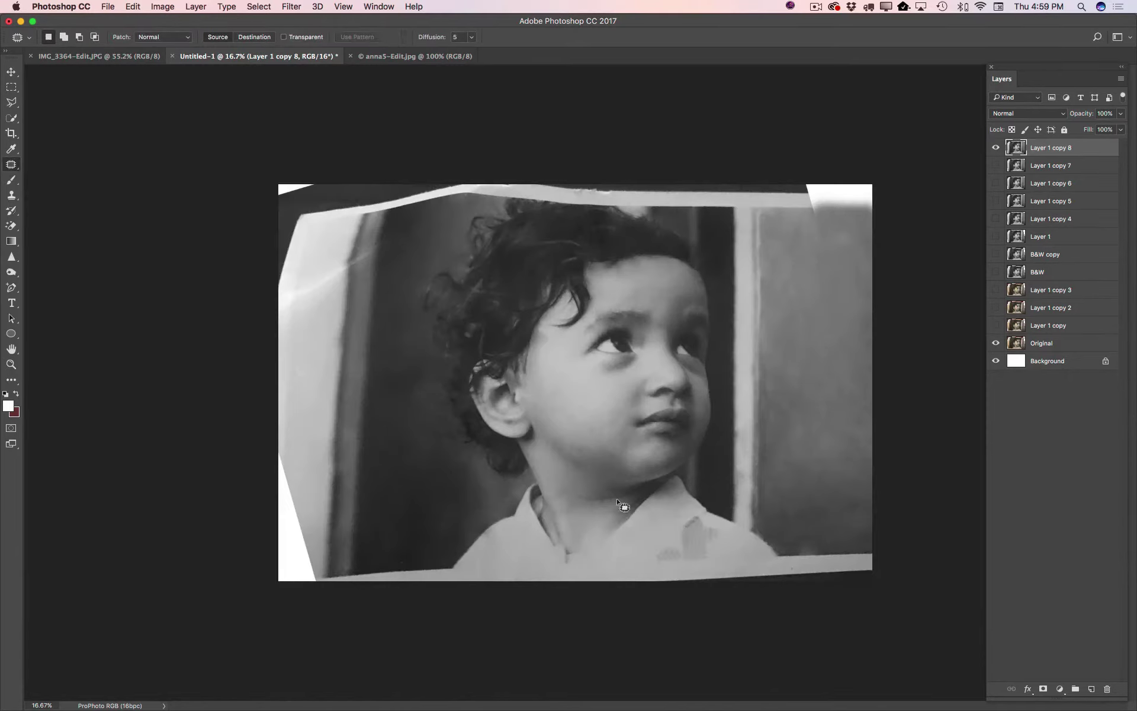
key(super+d)
Step: Apply Camera Raw noise reduction on a duplicate layer and magnify the face
key(super+j)
key(super+shift+a)
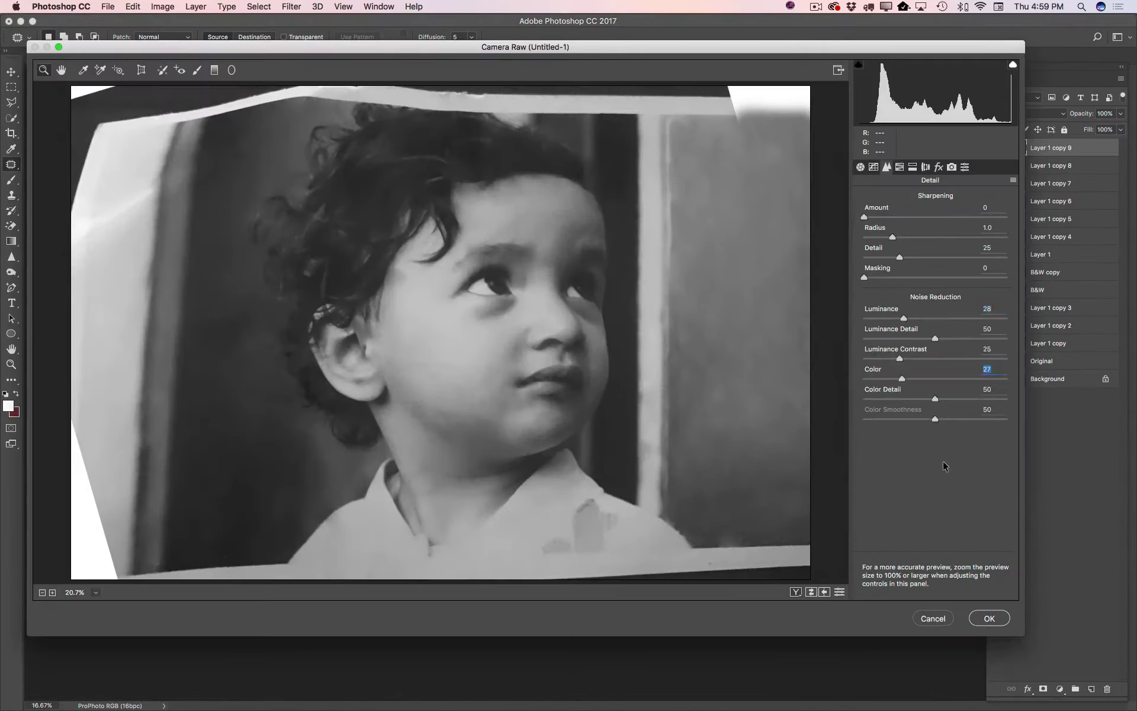
key(Escape)
key(super+j)
key(super+j)
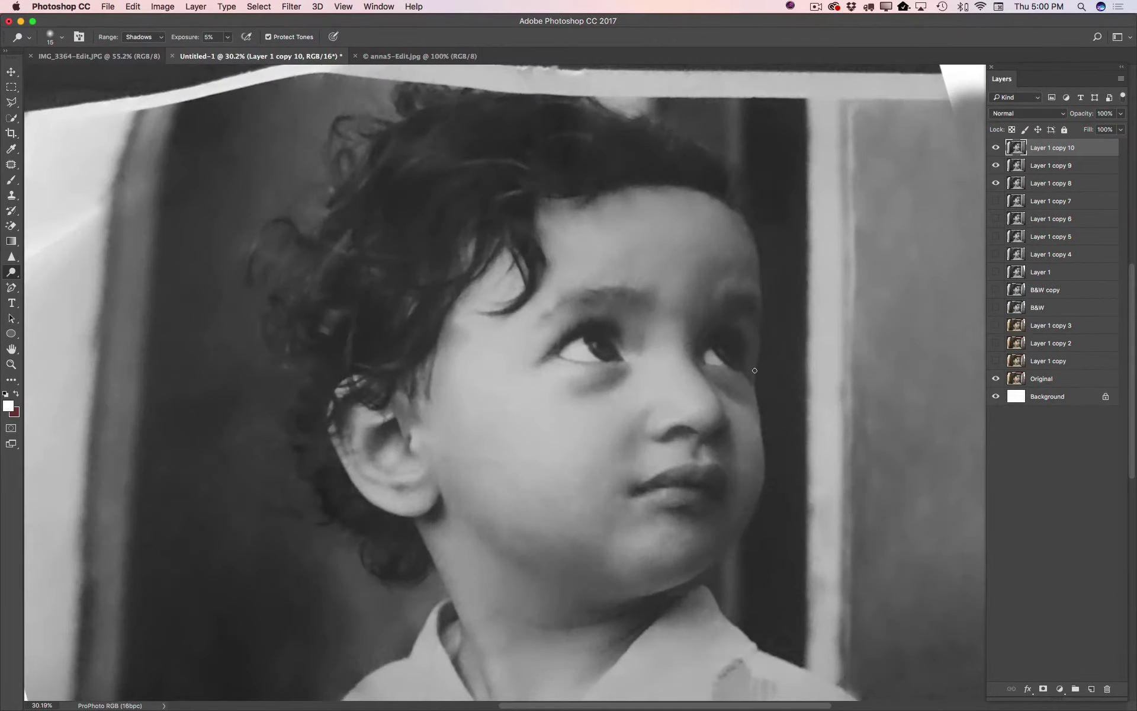
key(z)
drag(730, 330, 883, 453)
Step: Set the Dodge tool to 16% strength and add a new layer for the border
key(o)
key(1)
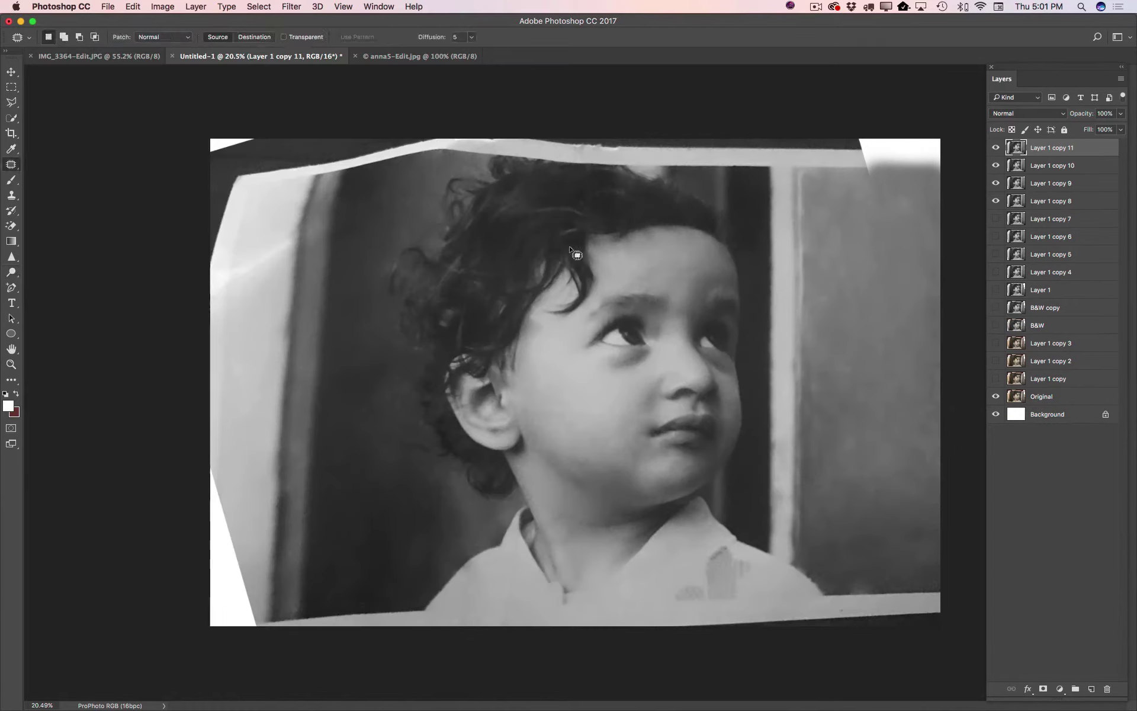
key(6)
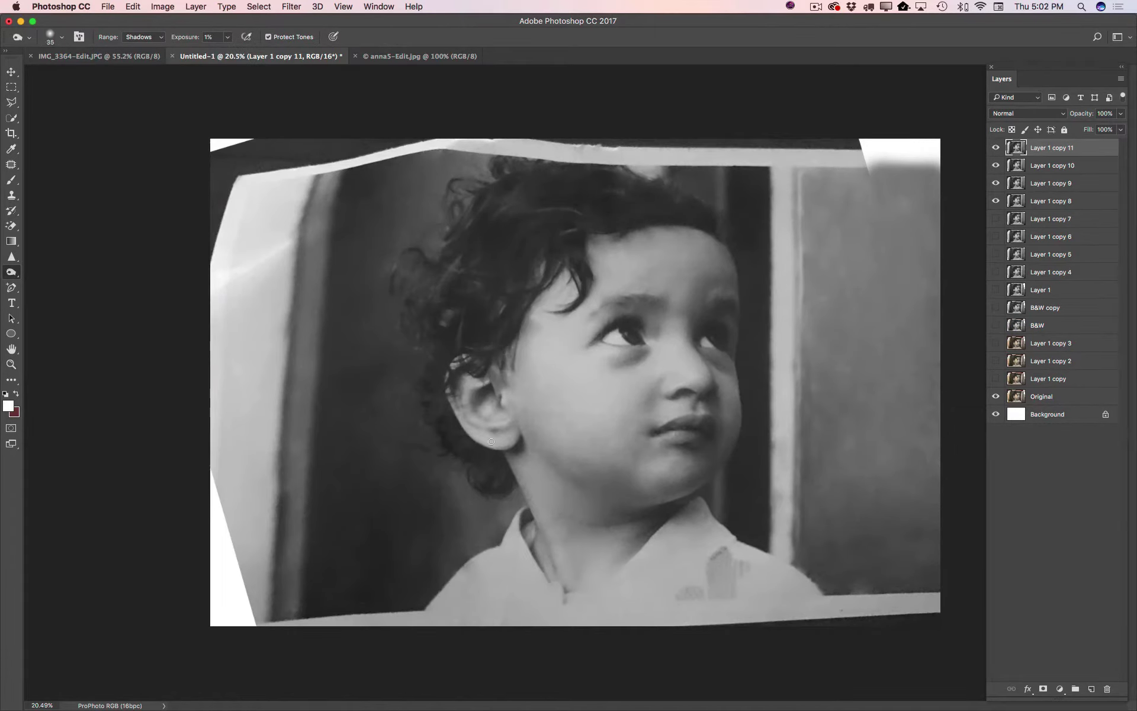
key(super+shift+alt+n)
Step: Select a rectangle just inside the photo's torn edges and adjust its size
key(m)
drag(288, 166, 936, 609)
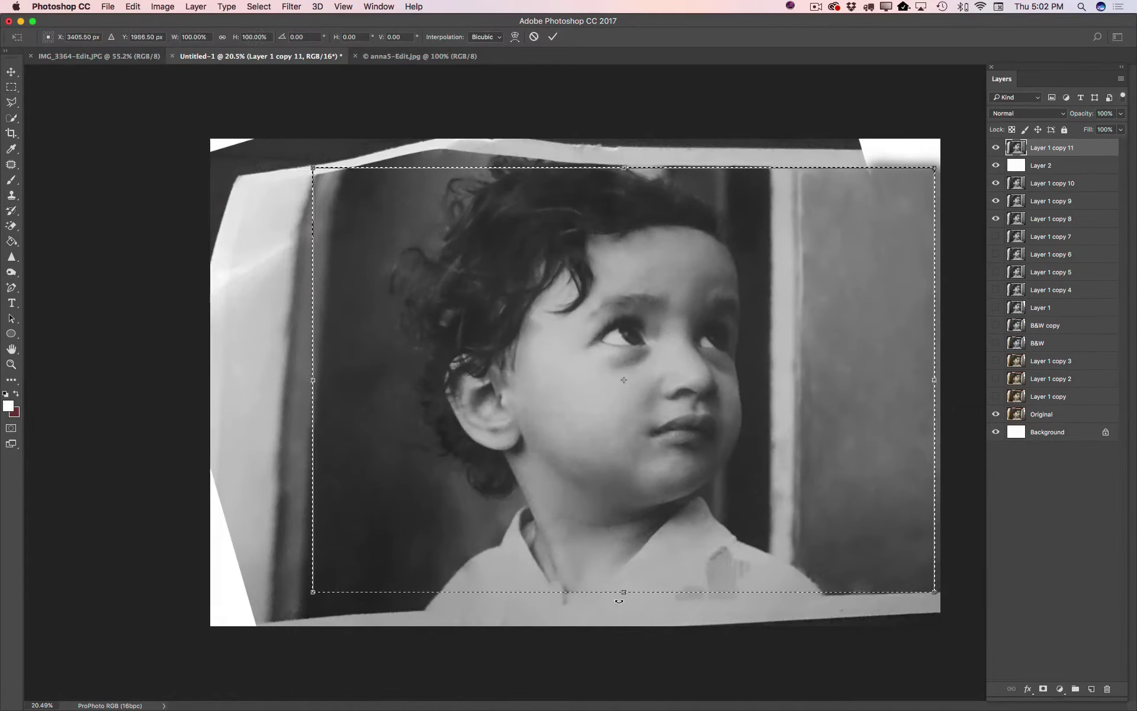
click(259, 6)
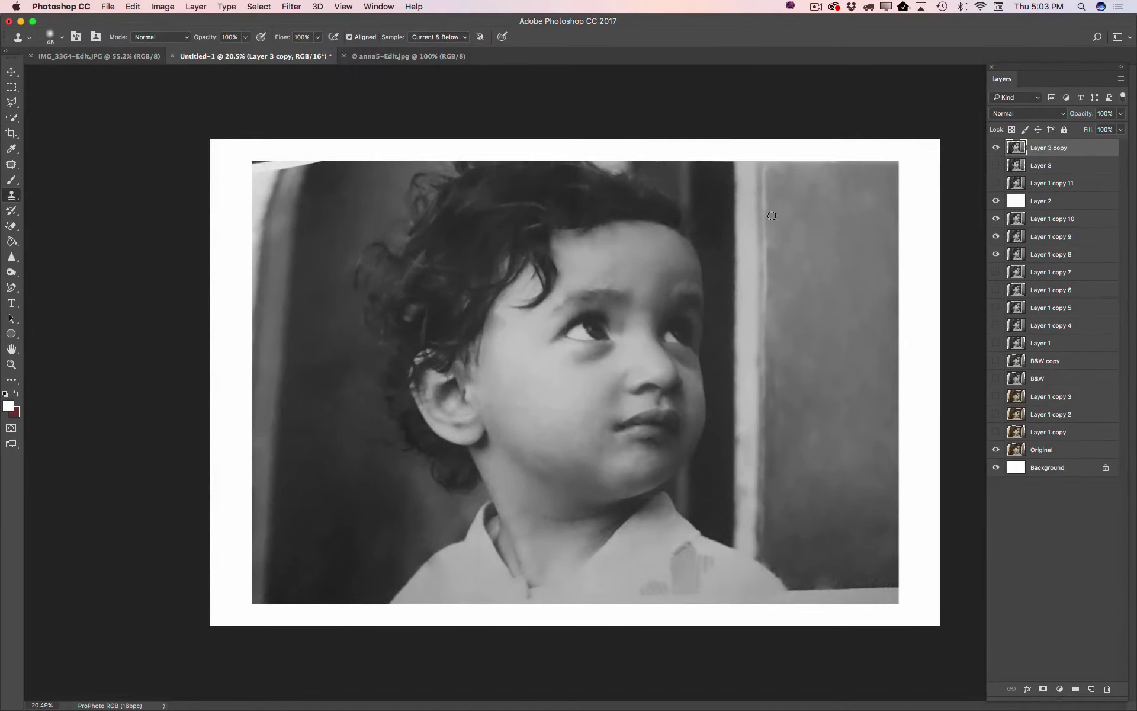
Step: Paste a grey background strip and stretch it over the photo's left edge
key(super+v)
key(super+t)
drag(581, 356, 279, 261)
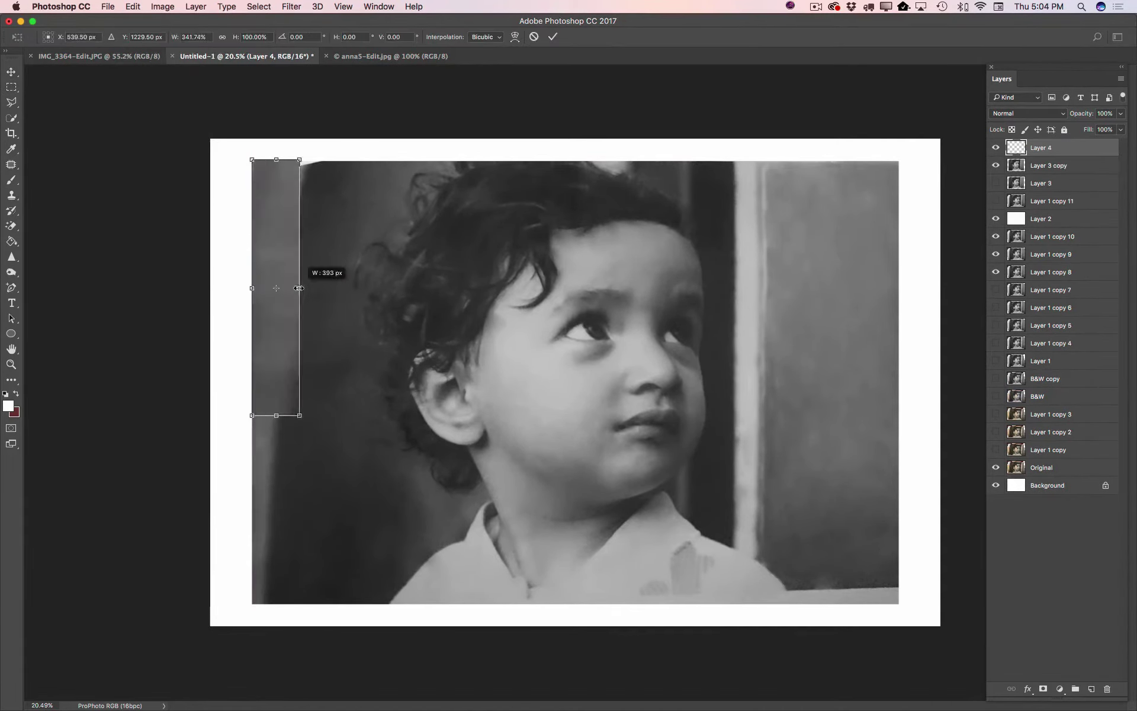
drag(303, 379, 293, 369)
key(Return)
Step: Clone-stamp the torn left edge smooth and hide the grey strip layer
key(alt+bracketleft)
key(s)
drag(294, 171, 289, 315)
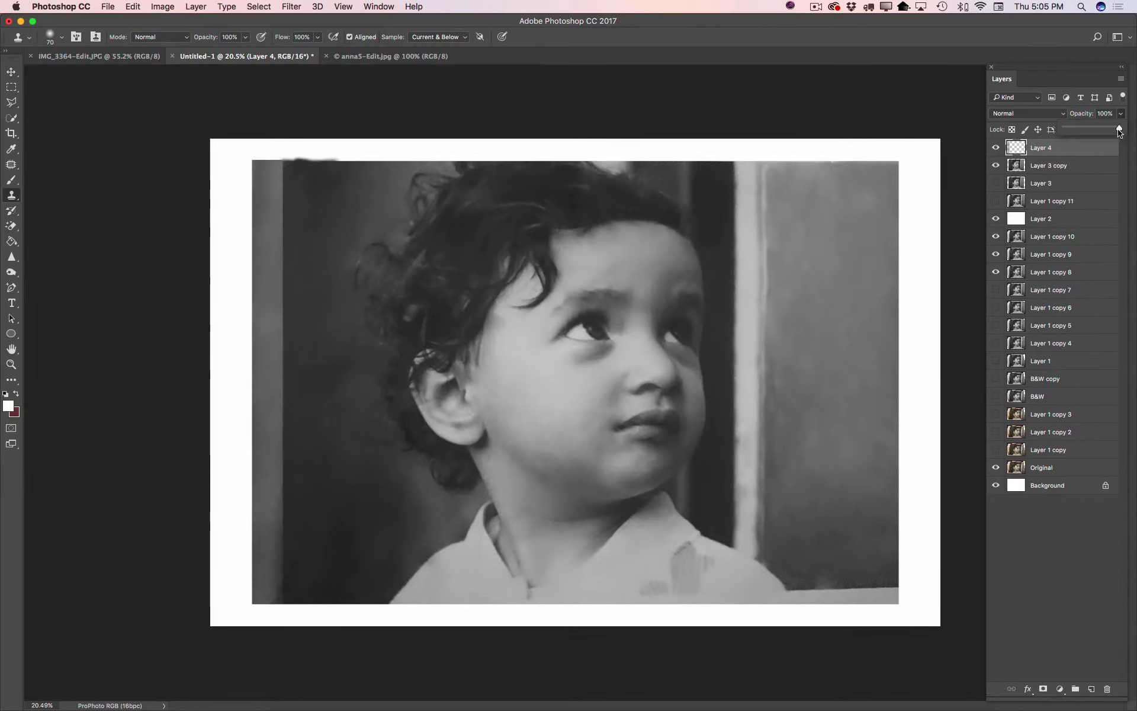
drag(261, 166, 260, 598)
key(bracketright)
key(bracketright)
key(super+comma)
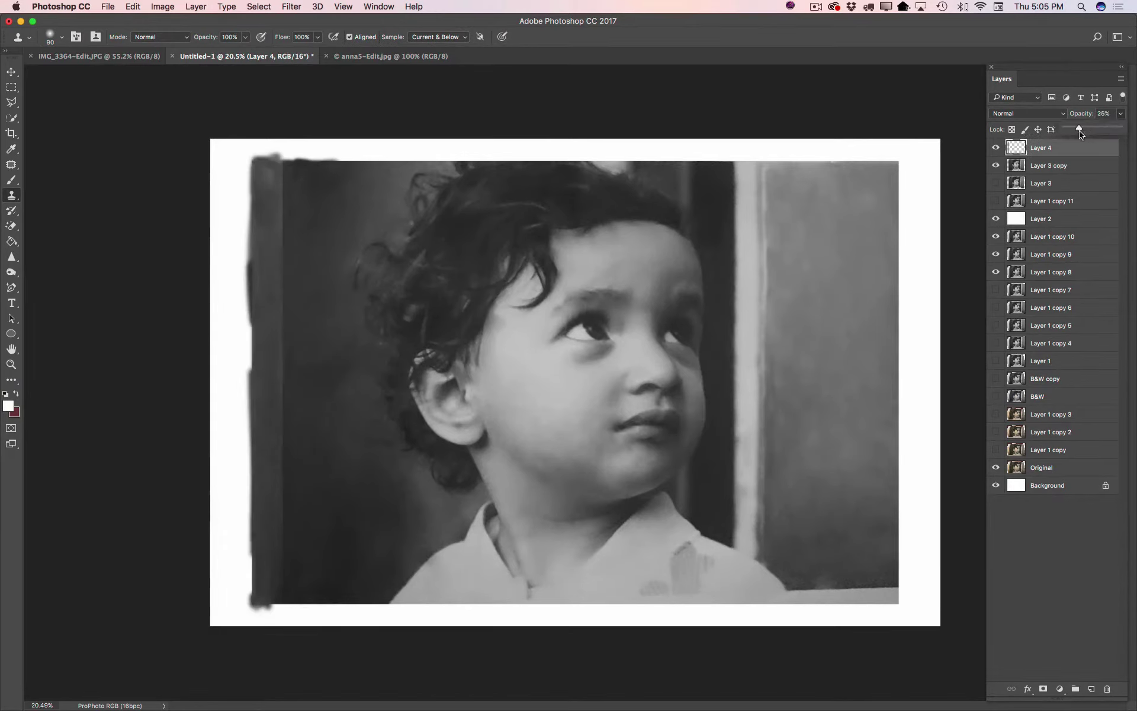
Step: Patch a background area and try cloning a bottom-right spot, undoing that stroke
key(j)
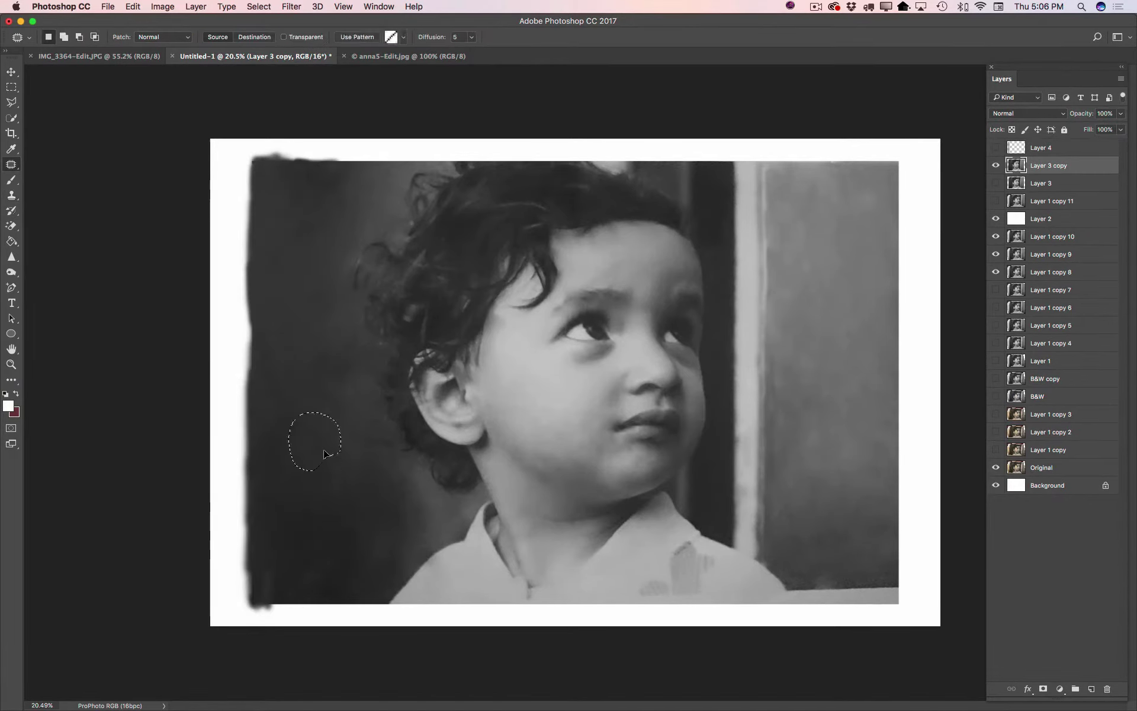
drag(785, 356, 810, 370)
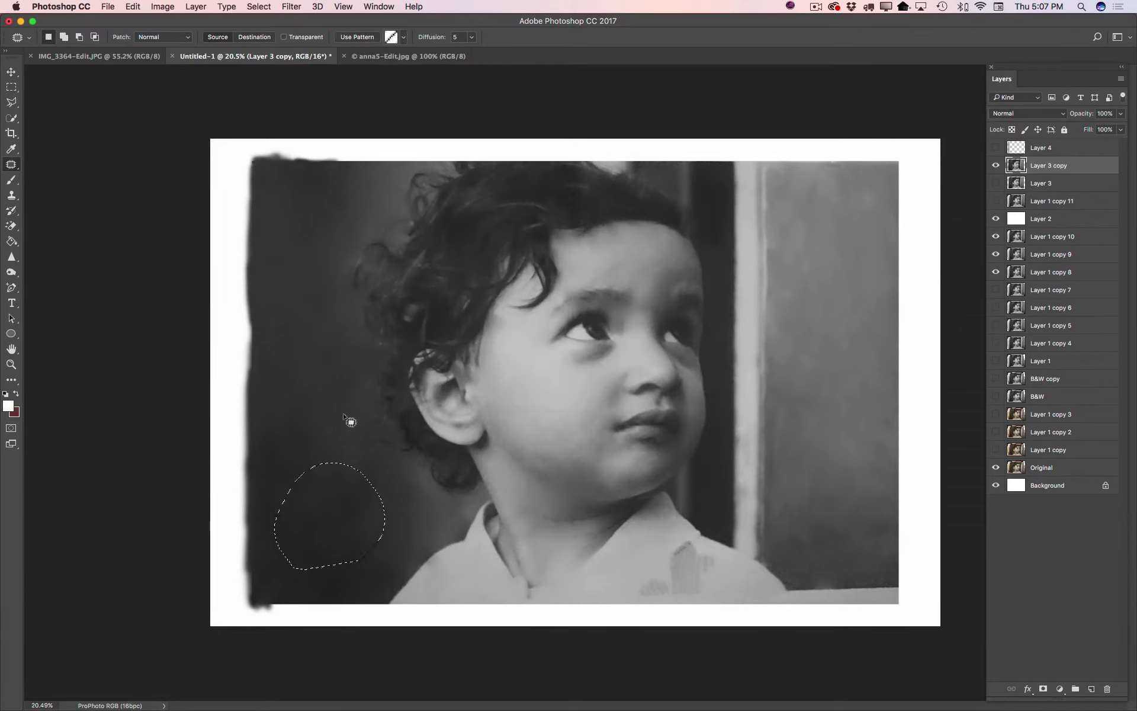
key(ctrl+d)
key(ctrl+j)
scroll(769, 391, up, 5)
scroll(823, 391, down, 5)
key(s)
drag(850, 424, 938, 456)
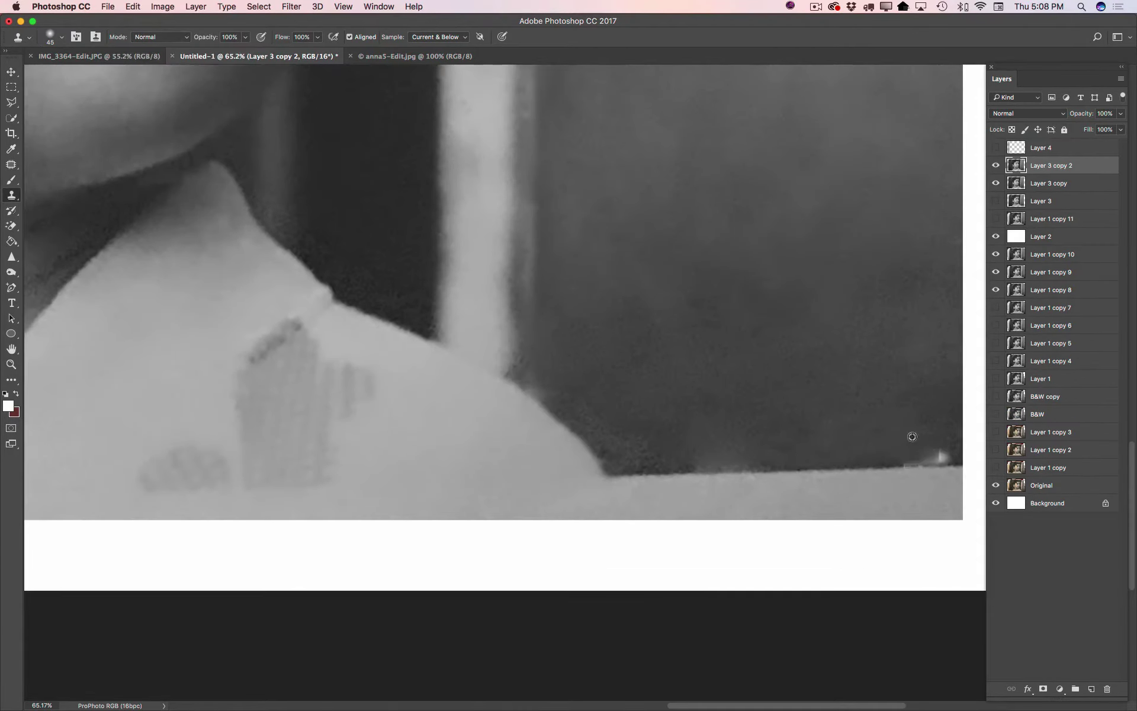
key(ctrl+z)
key(j)
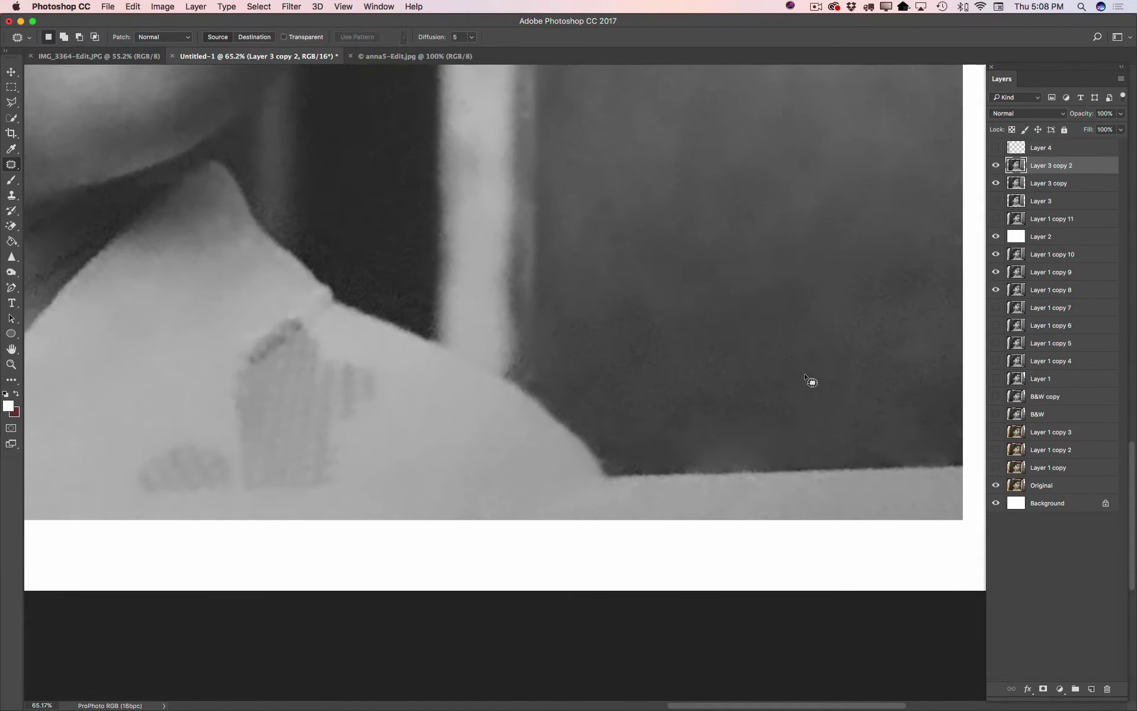
key(ctrl+0)
Step: Duplicate the layer and apply Surface Blur with radius 50 and threshold 140
key(ctrl+j)
key(ctrl+j)
click(291, 7)
click(469, 259)
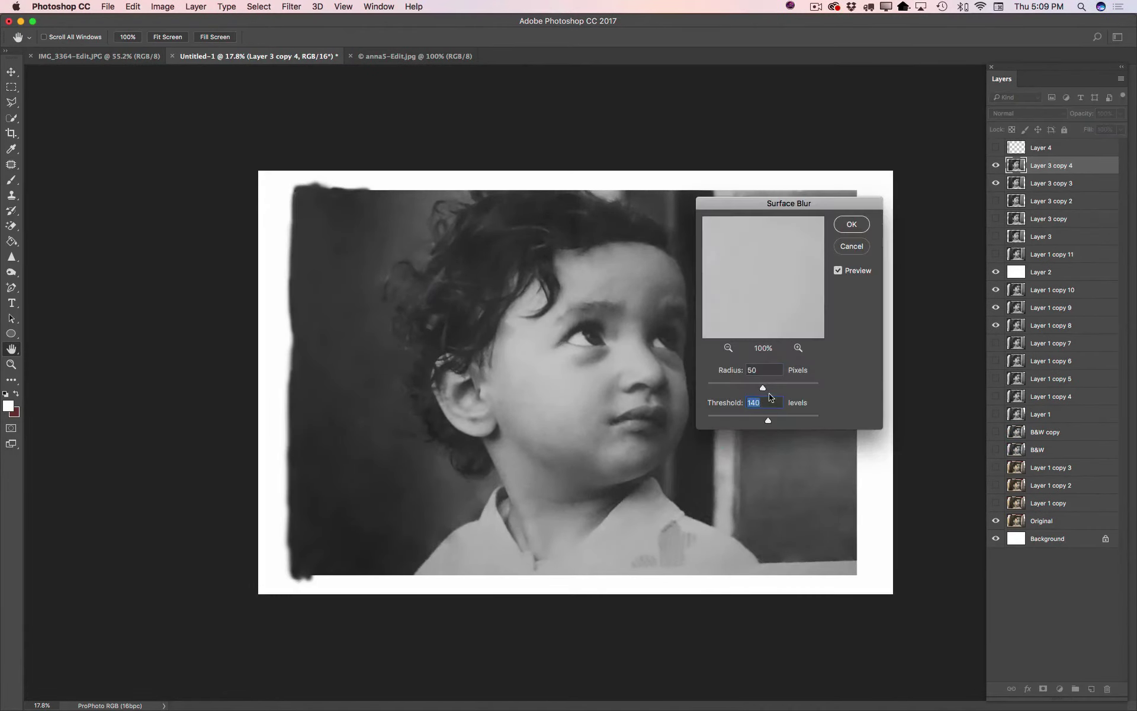
click(851, 224)
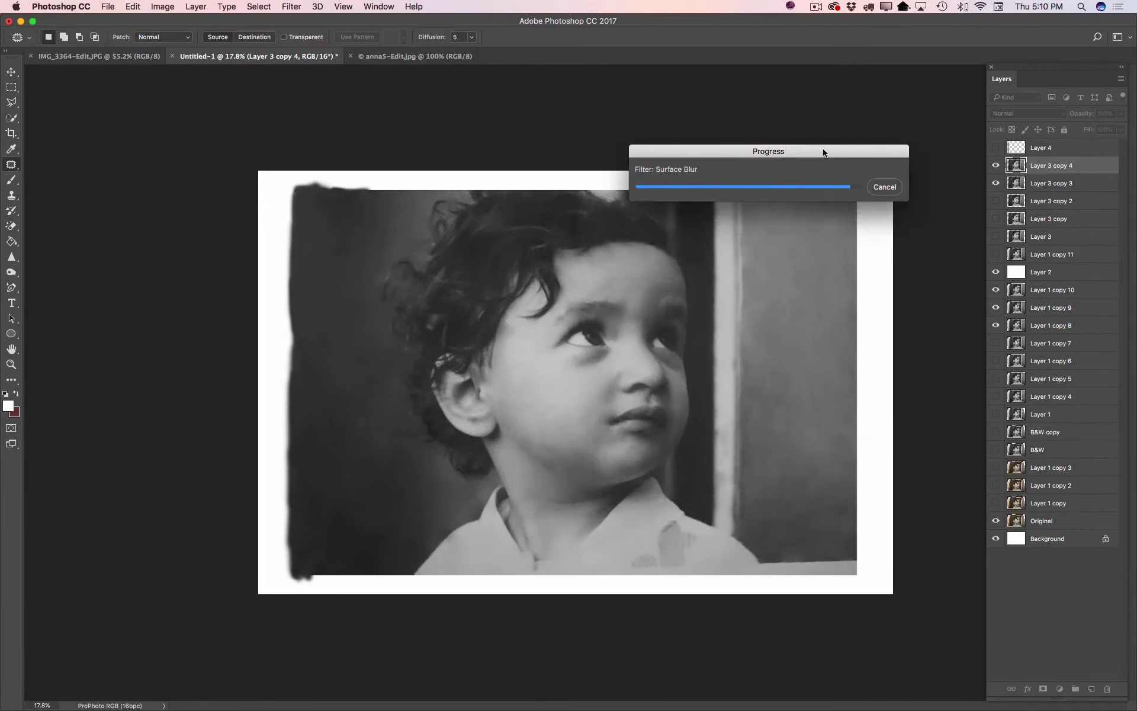
Step: Mask the blurred layer with gradients across the hair behind the ear and the face
click(59, 240)
drag(698, 548, 705, 597)
drag(442, 336, 443, 339)
drag(662, 340, 648, 396)
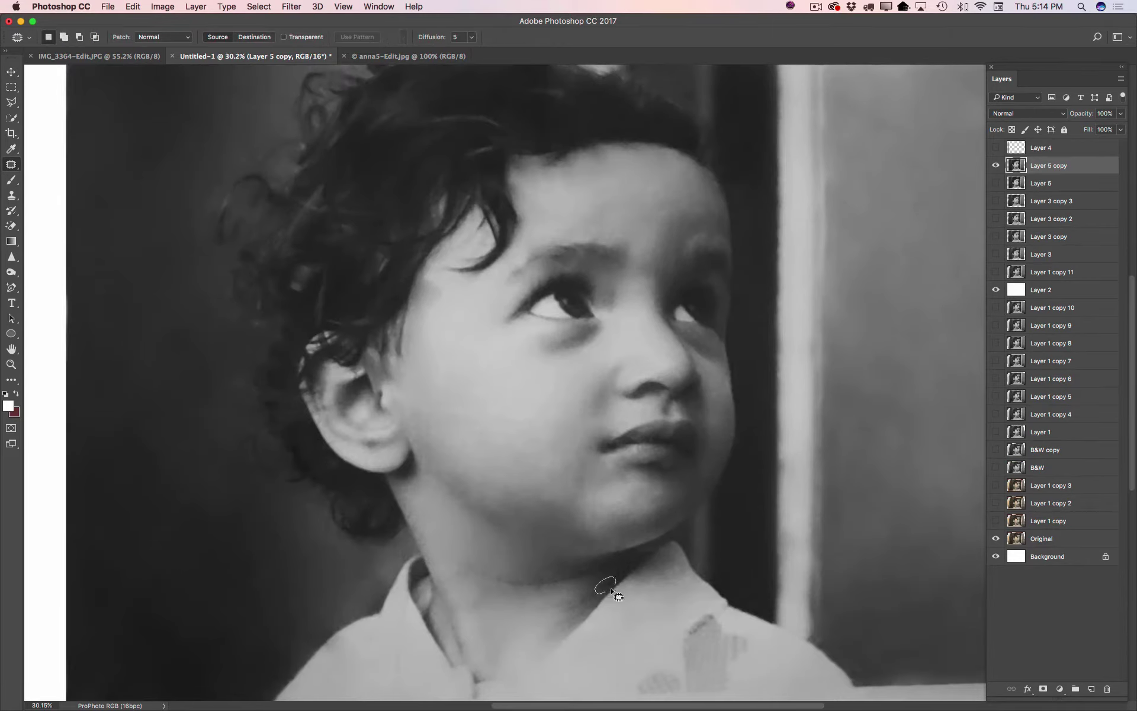
Step: Patch blemishes under the eye and at the corner of the mouth
drag(576, 337, 577, 342)
click(133, 6)
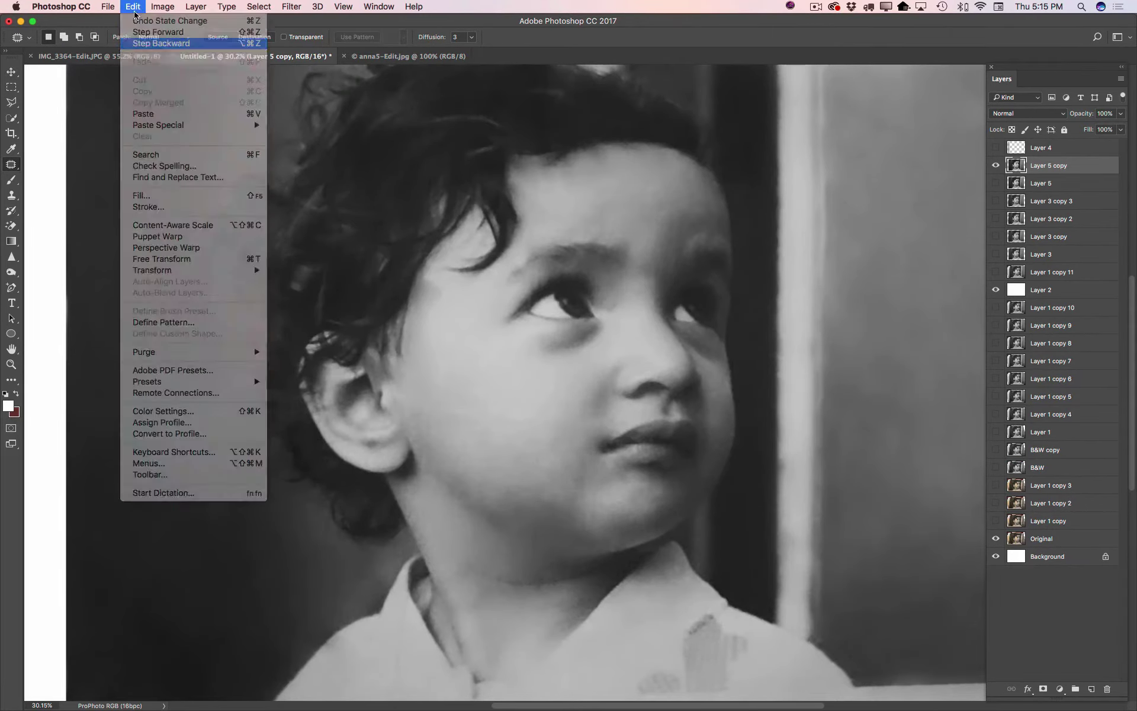
scroll(621, 393, up, 5)
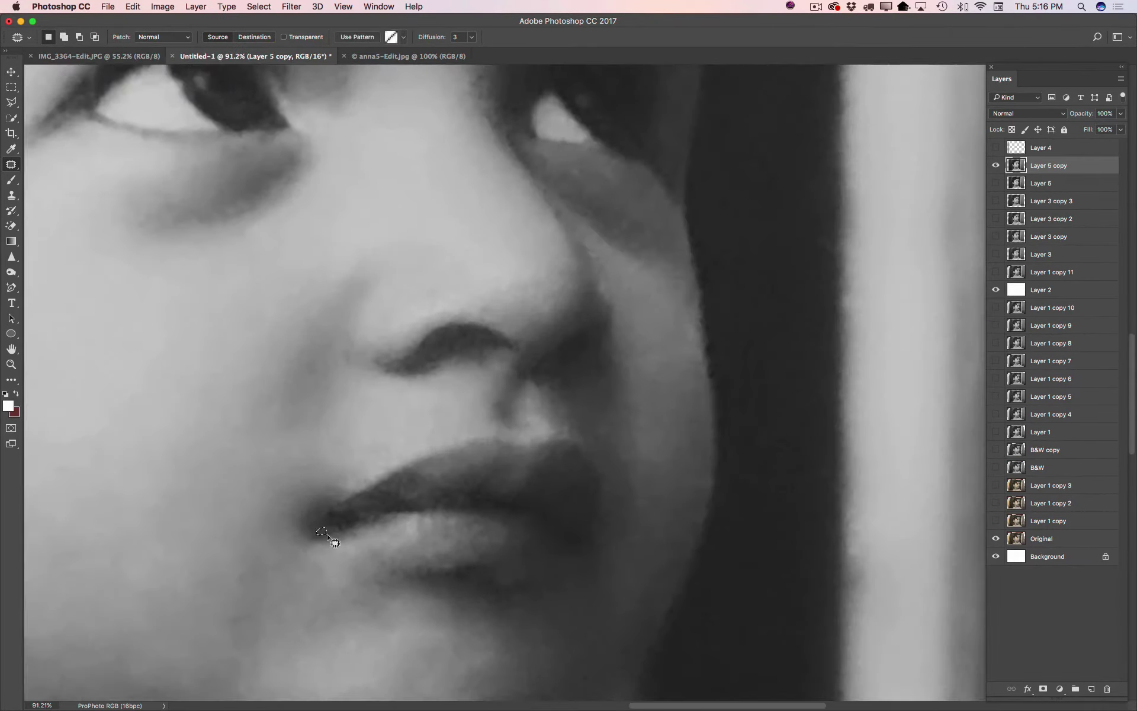
drag(492, 474, 417, 568)
Step: Spot-heal small face marks, dismissing the no-pixels-selected warning
key(j)
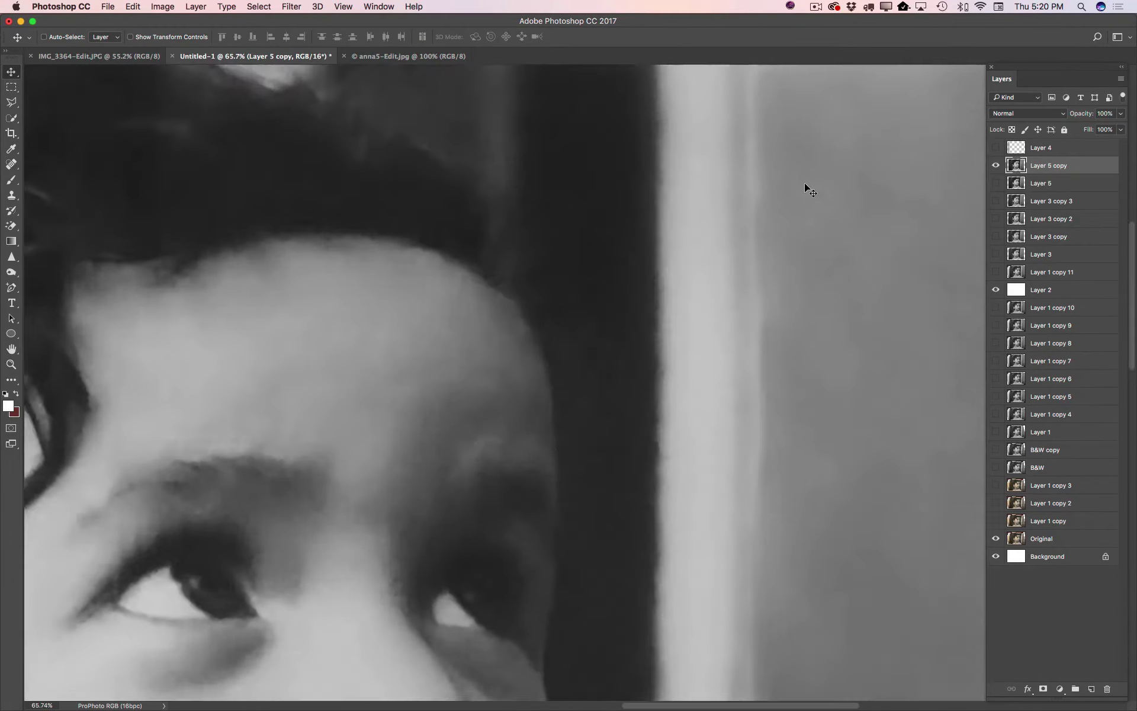
scroll(804, 182, down, 5)
key(j)
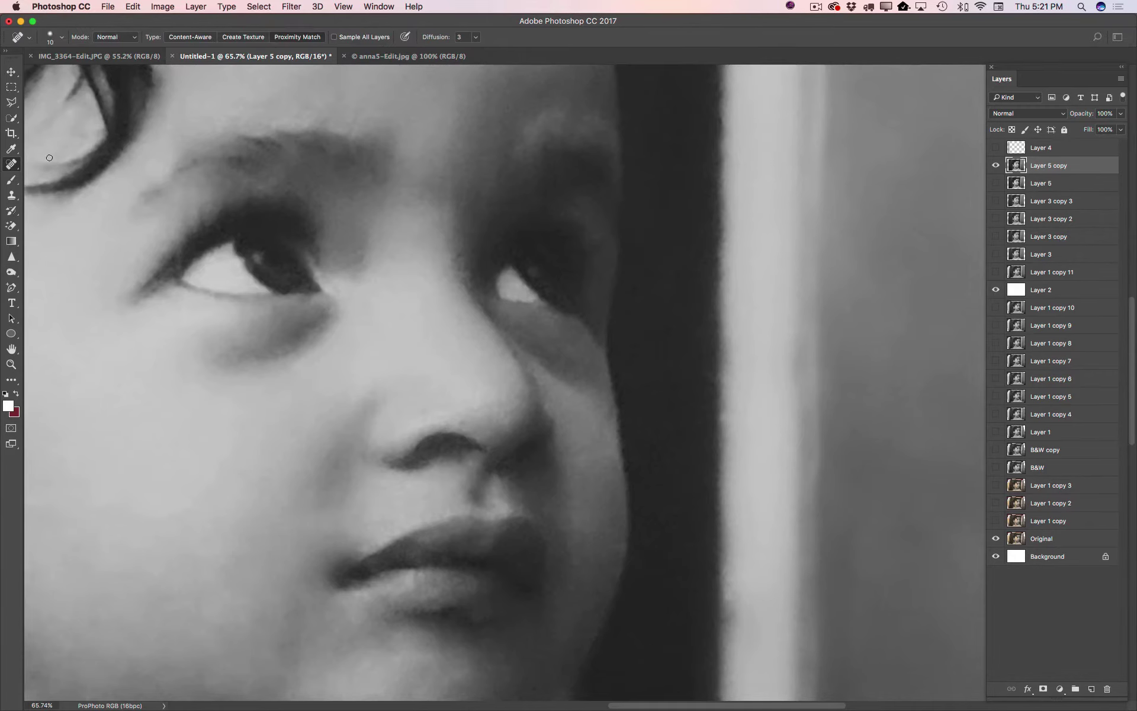
click(629, 426)
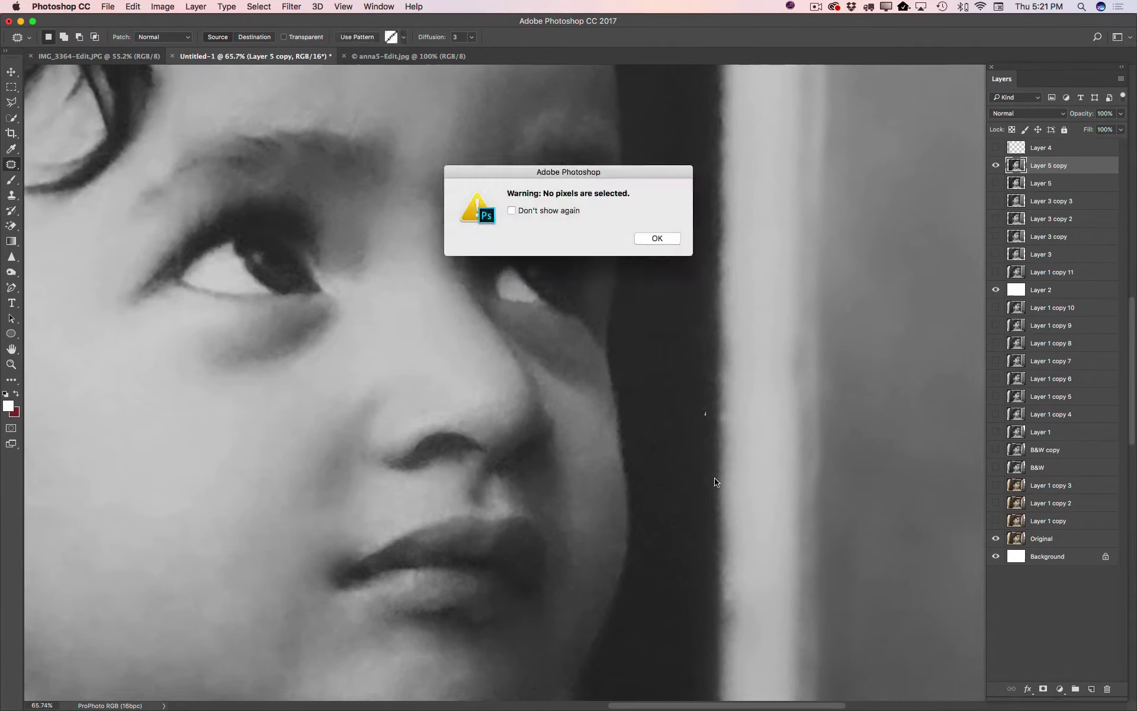
key(Return)
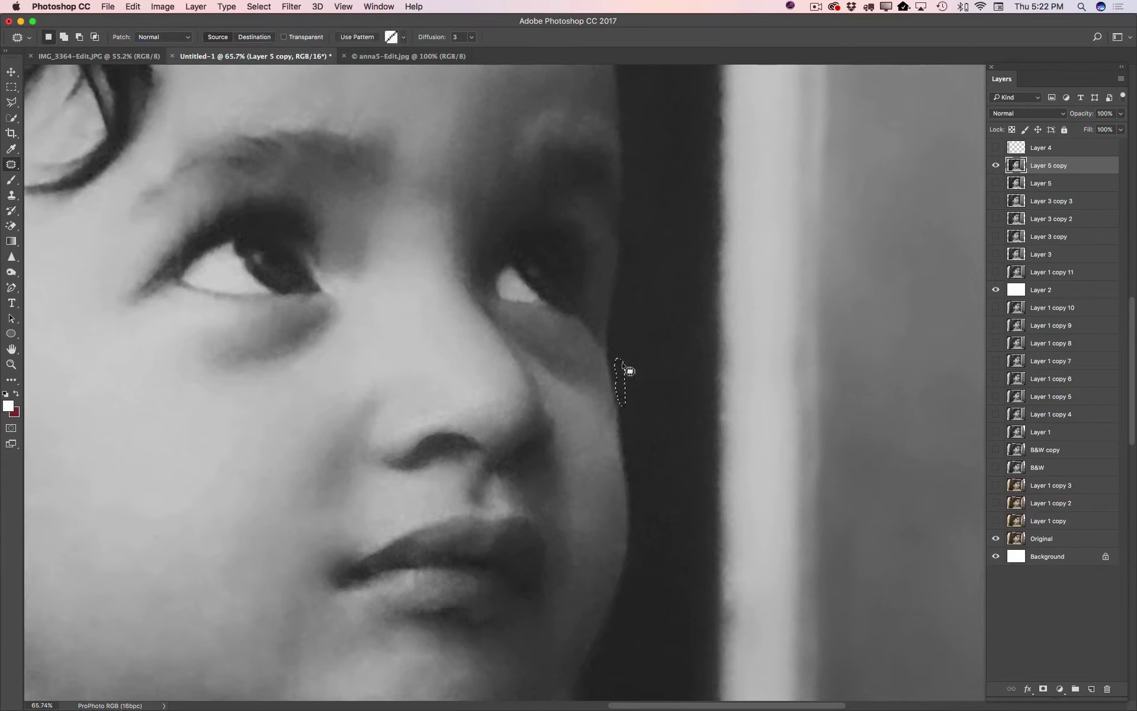
Step: Clear the patch selection and patch a spot near the eye corner
key(shift+j)
key(shift+j)
key(ctrl+d)
click(11, 195)
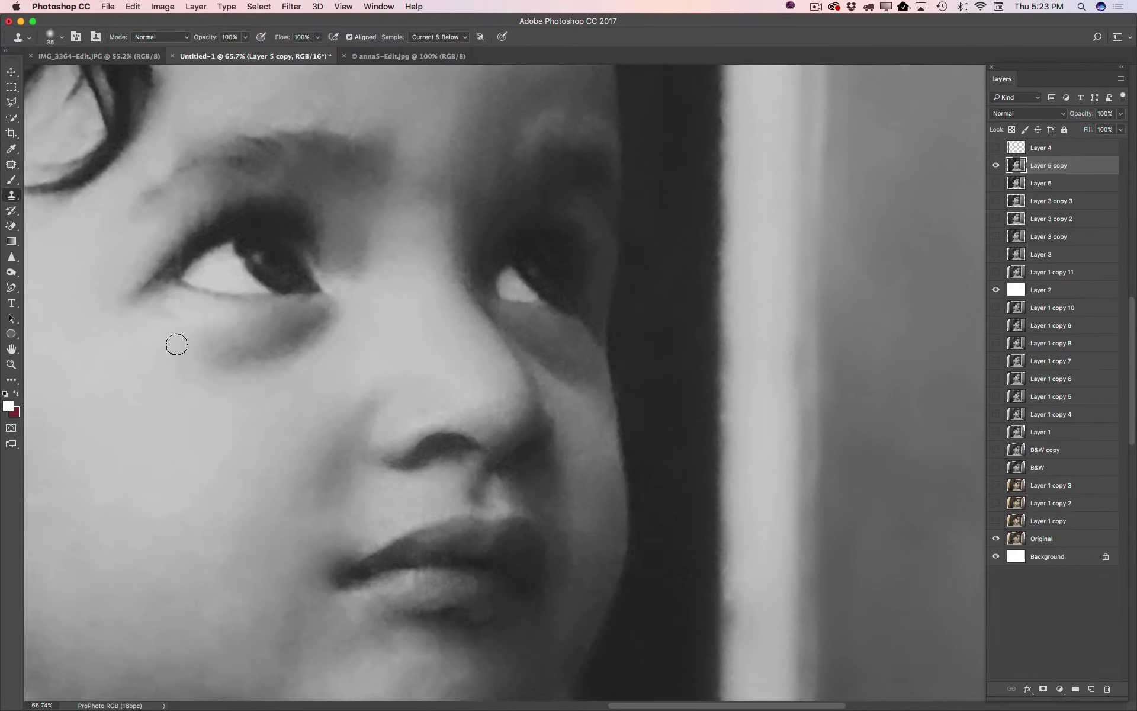
key(j)
drag(142, 302, 147, 307)
Step: Duplicate the retouch layer and heal a spot on the neck
key(ctrl+0)
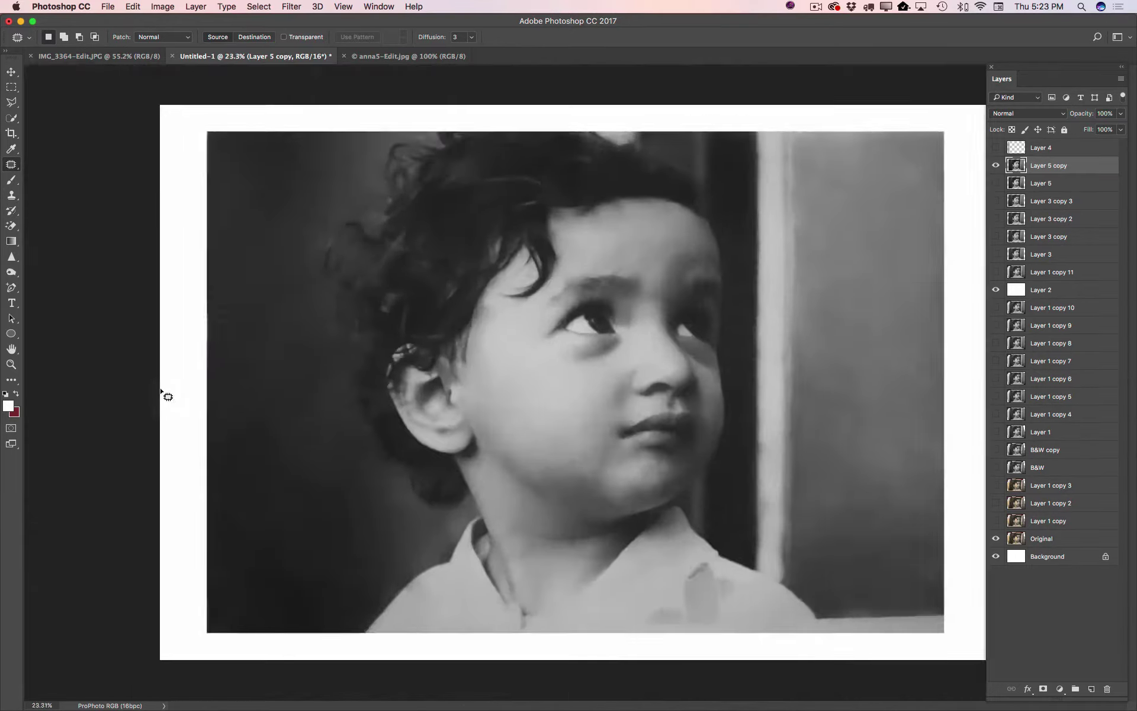
scroll(267, 124, up, 2)
key(s)
key(ctrl+j)
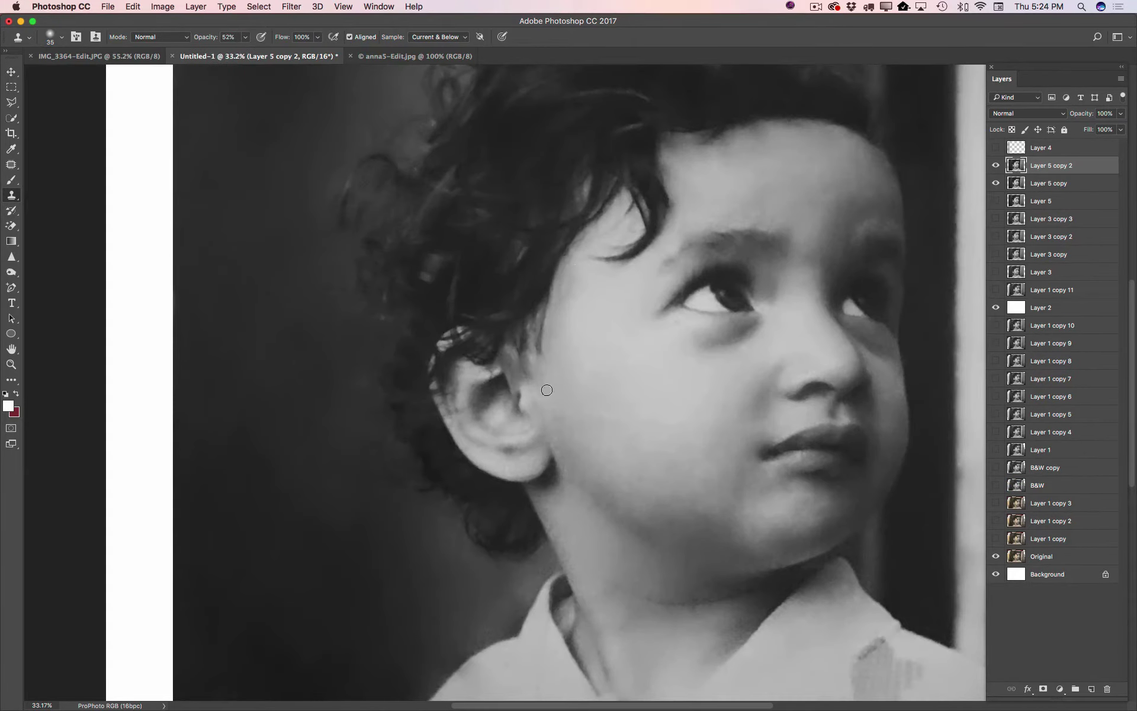
key(j)
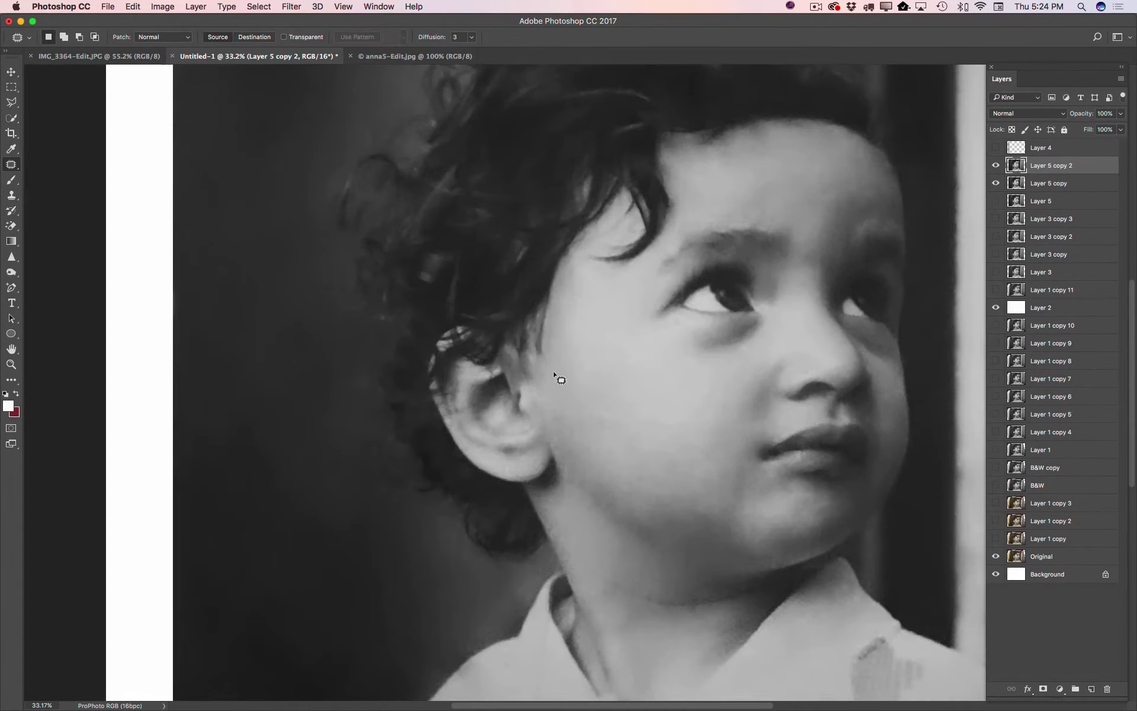
key(ctrl+d)
key(shift+j)
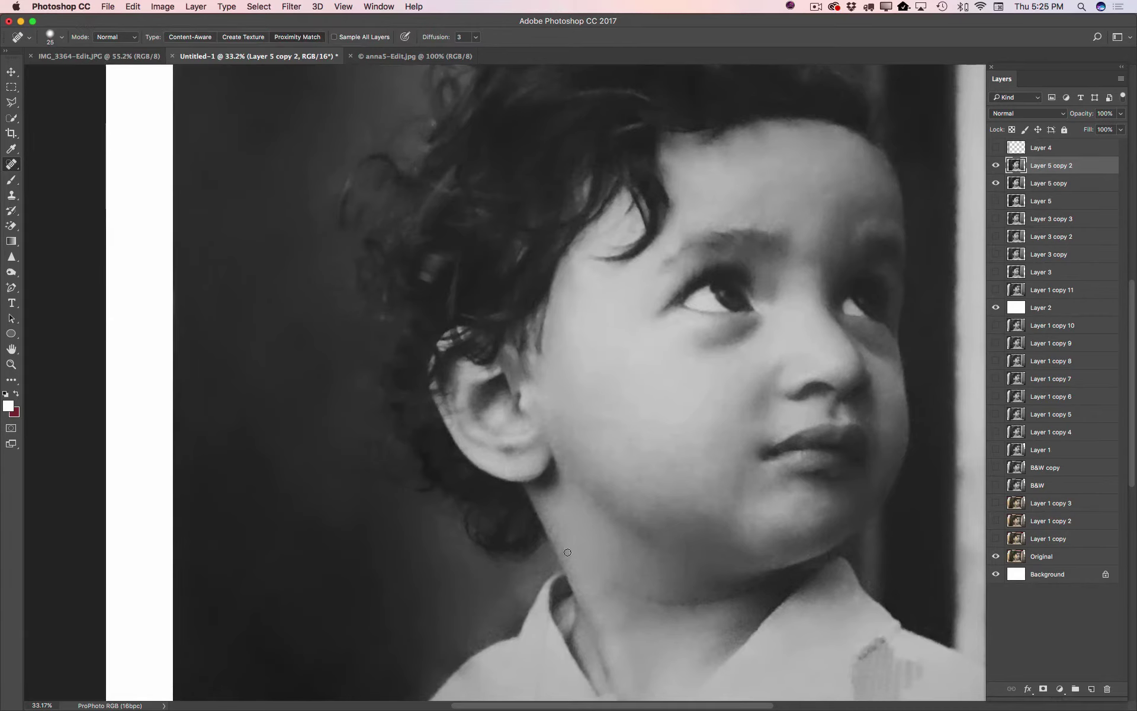
key(shift+j)
key(shift+j)
key(shift+j)
key(shift+j)
key(shift+j)
click(863, 657)
Step: On another layer copy, patch spots near the collar and on the neck
click(13, 196)
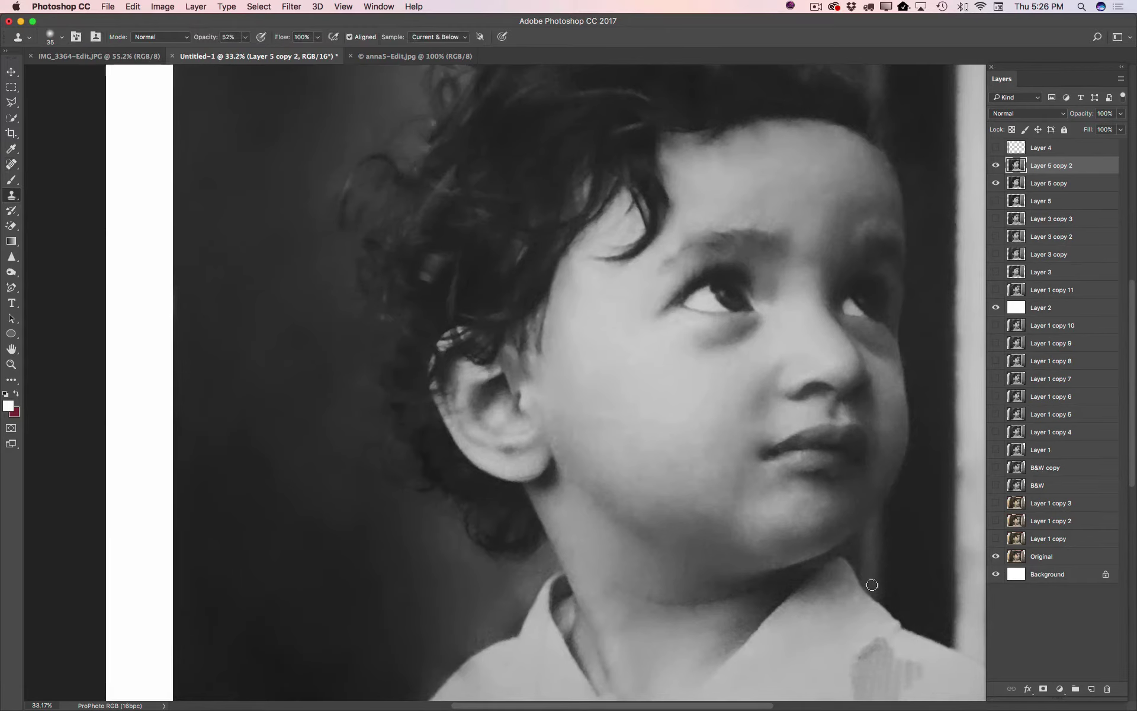
click(12, 164)
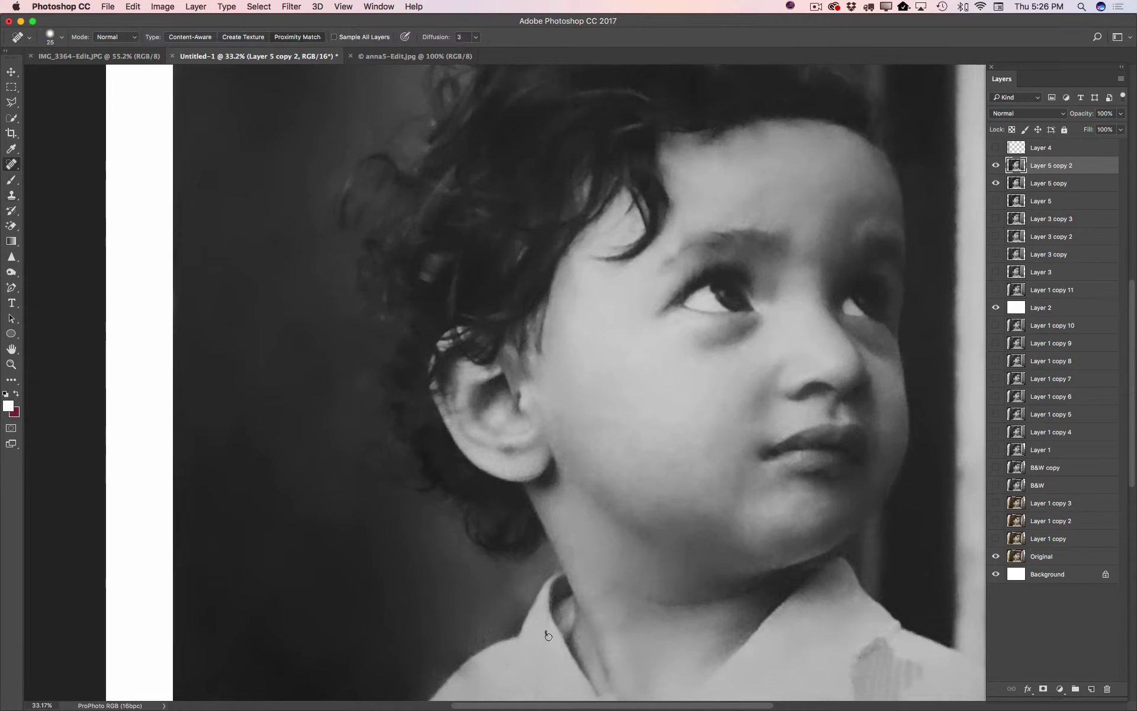
key(ctrl+j)
click(17, 193)
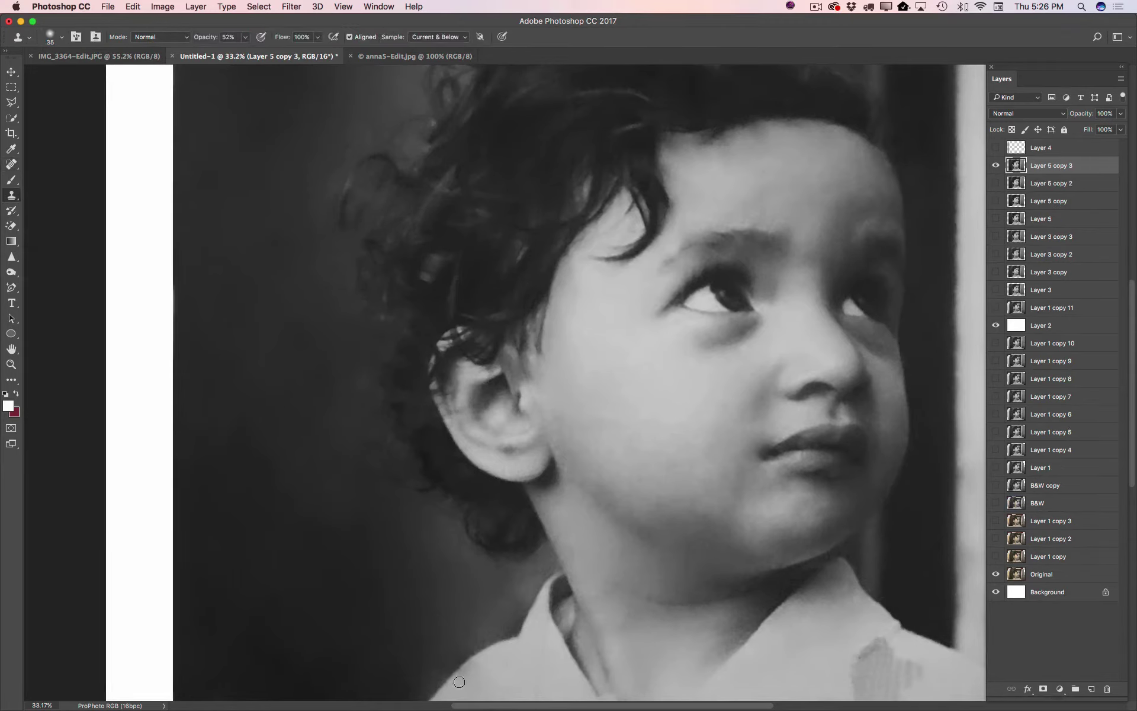
key(j)
drag(492, 610, 488, 617)
key(ctrl+alt+z)
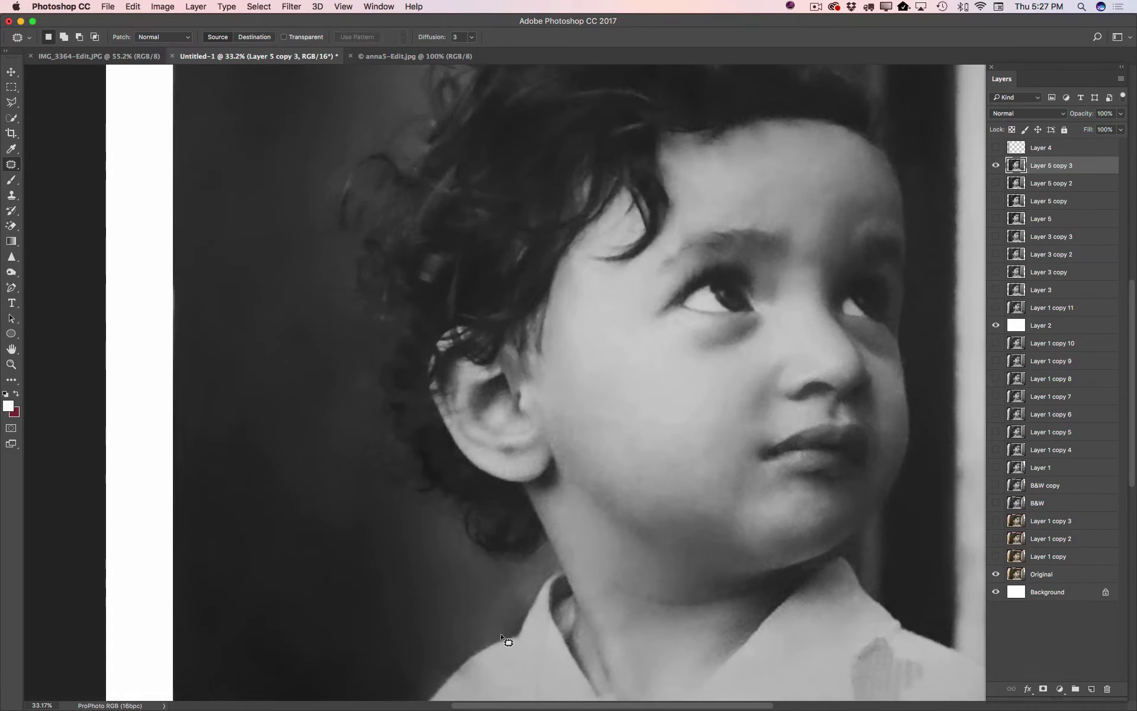
drag(563, 542, 583, 569)
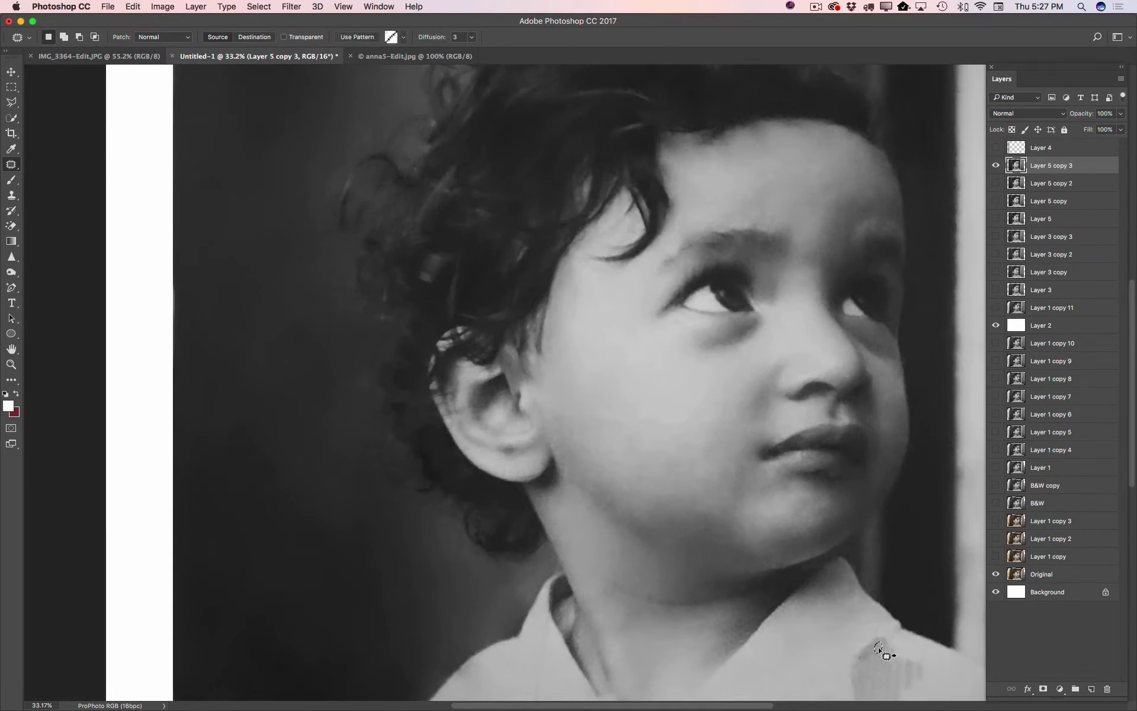
Step: Patch the finger-shaped smudge and another smudge lower on the shirt
scroll(770, 349, down, 5)
drag(870, 468, 882, 516)
drag(832, 533, 800, 534)
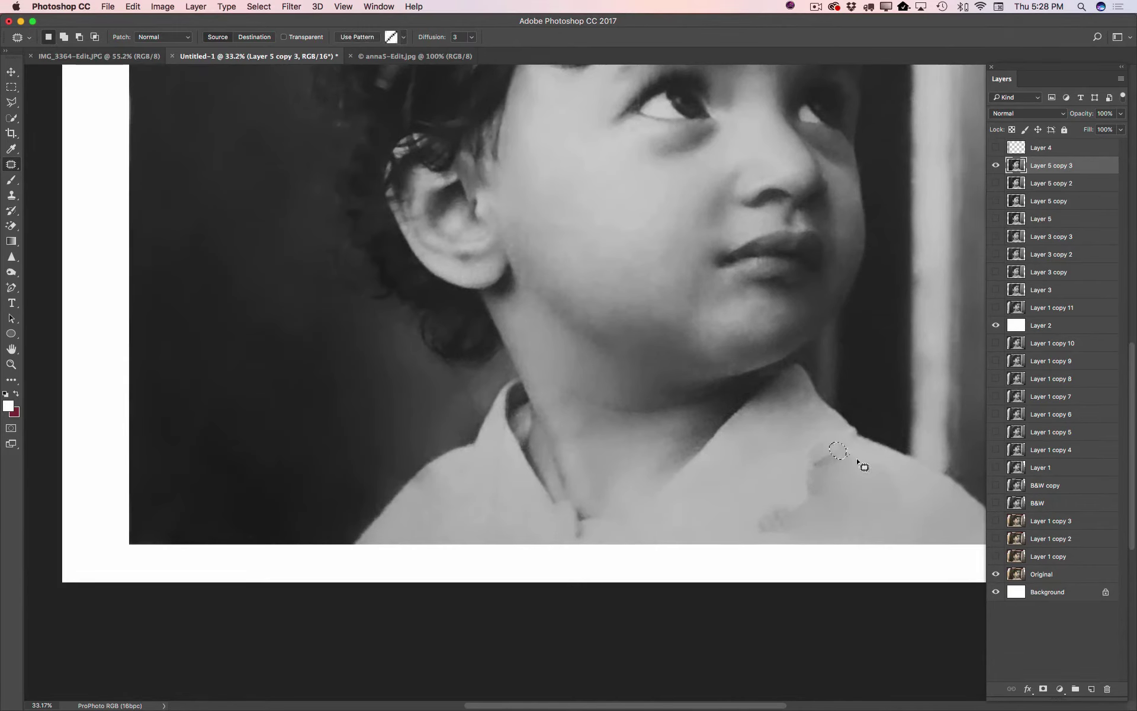
key(s)
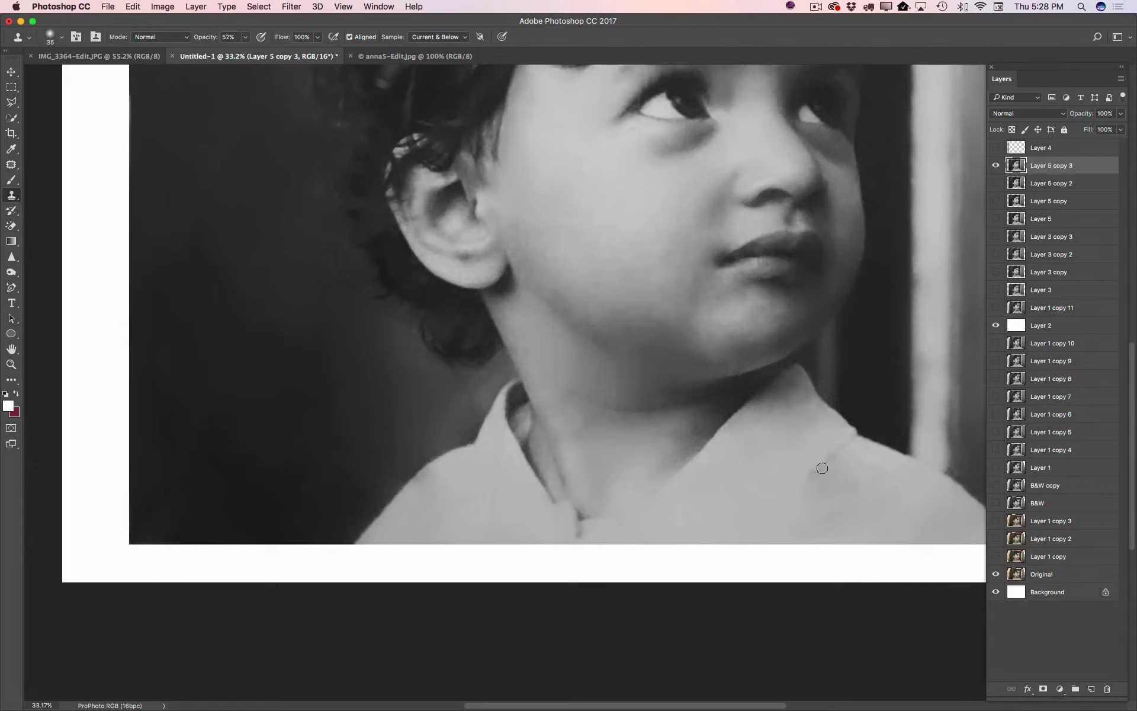
scroll(795, 541, down, 3)
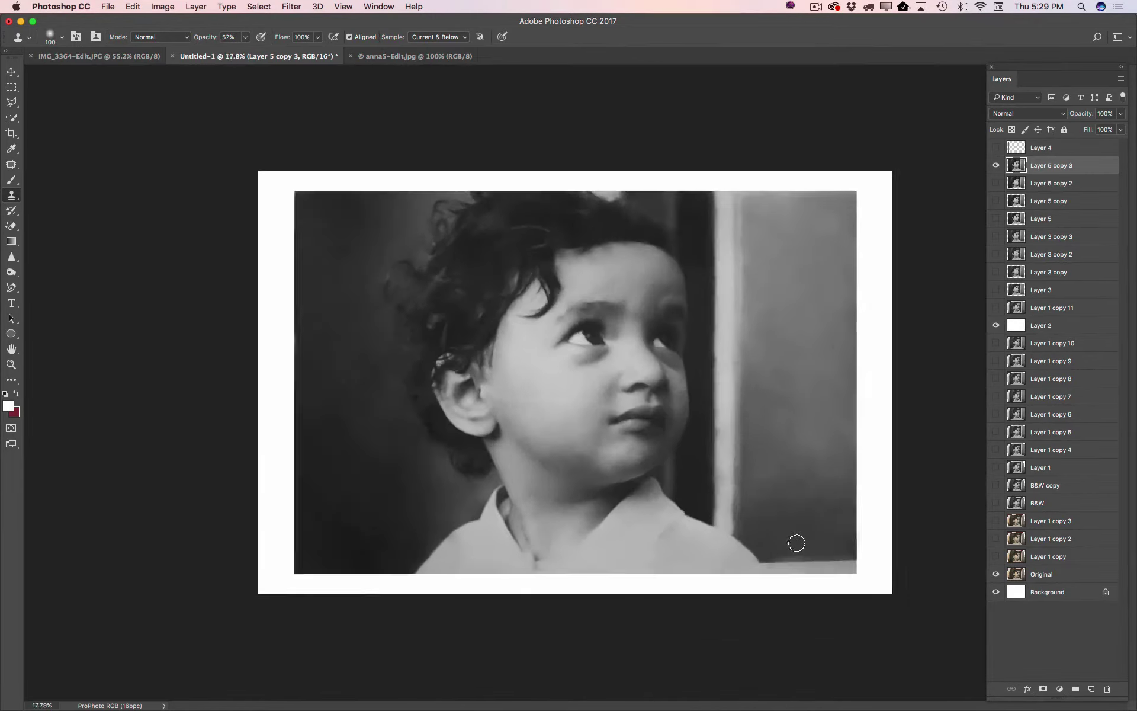
scroll(694, 574, up, 1)
key(j)
Step: Patch a shirt blemish, then on a fresh copy patch a spot on the chin
drag(690, 613, 687, 614)
key(ctrl+d)
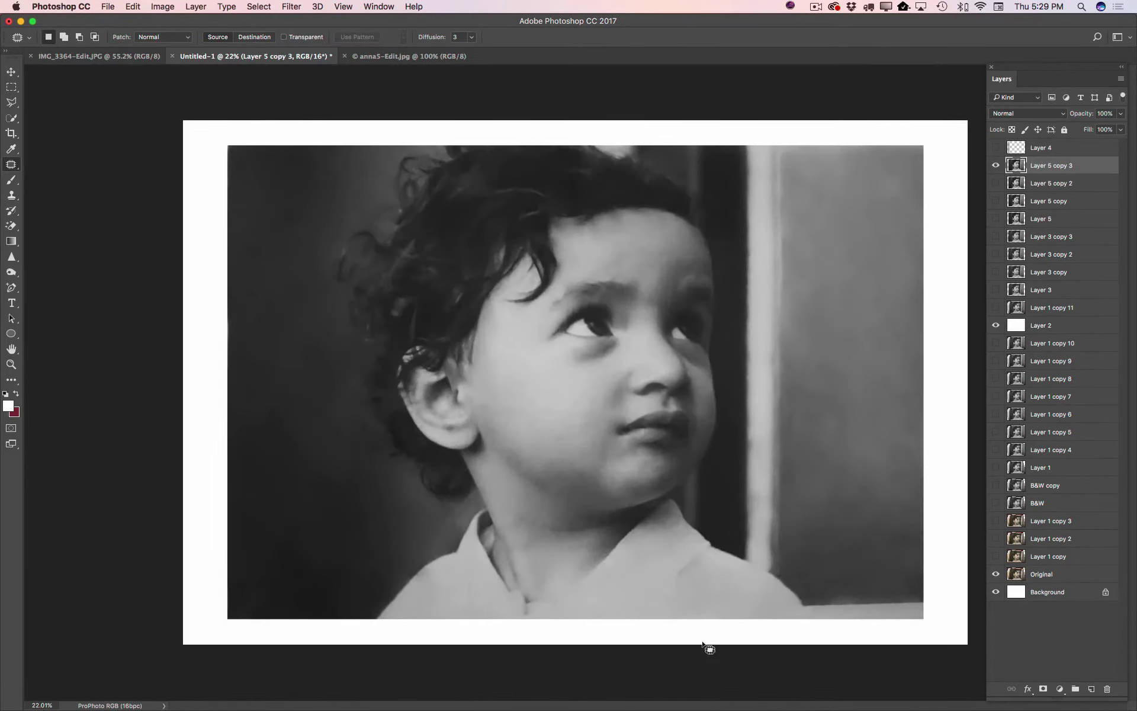
key(ctrl+j)
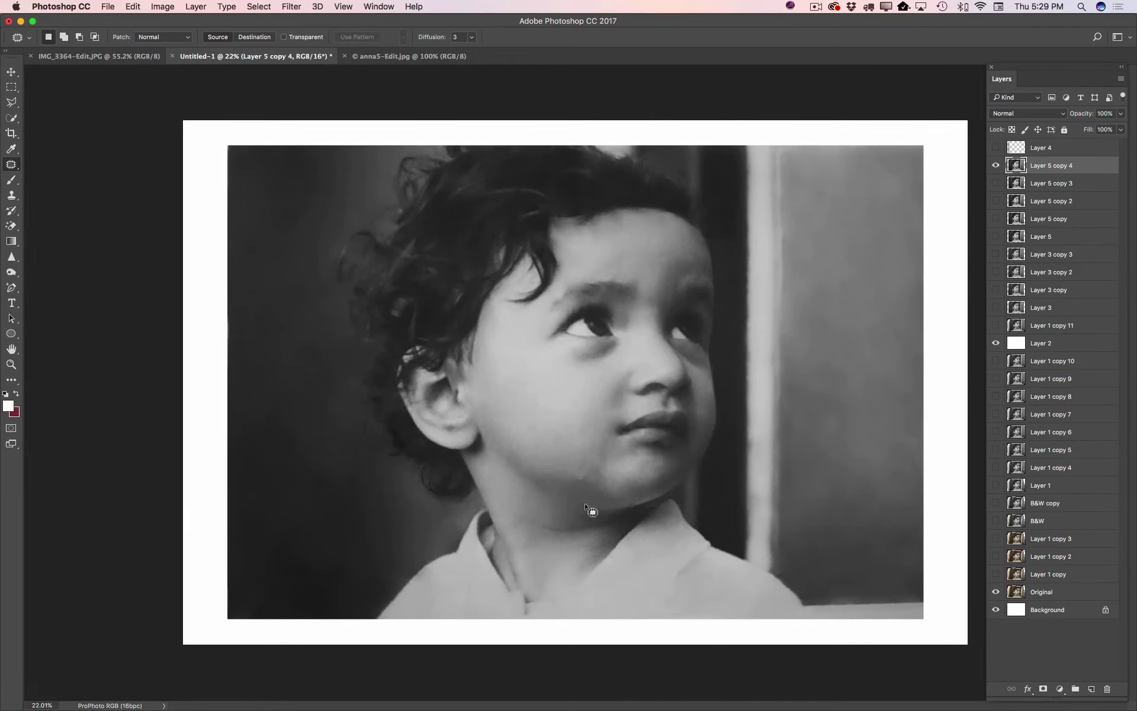
drag(614, 472, 591, 436)
key(ctrl+d)
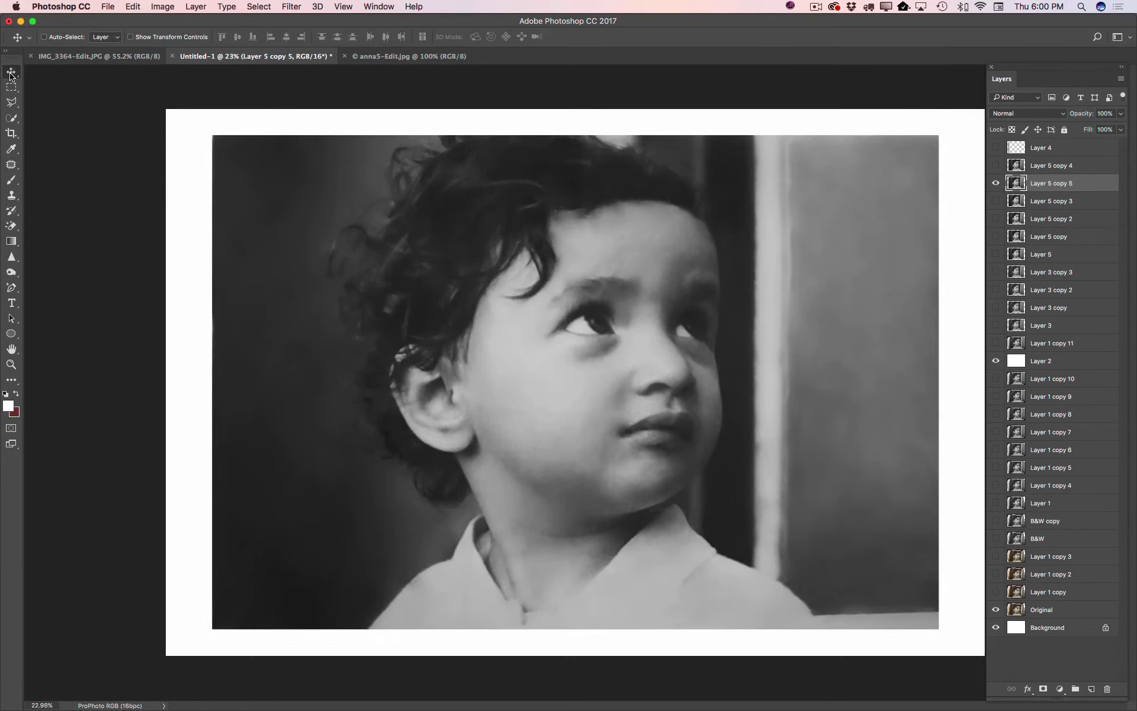
Step: Spot-heal the small specks on the face, mouth and hair strands
key(shift+j)
key(shift+j)
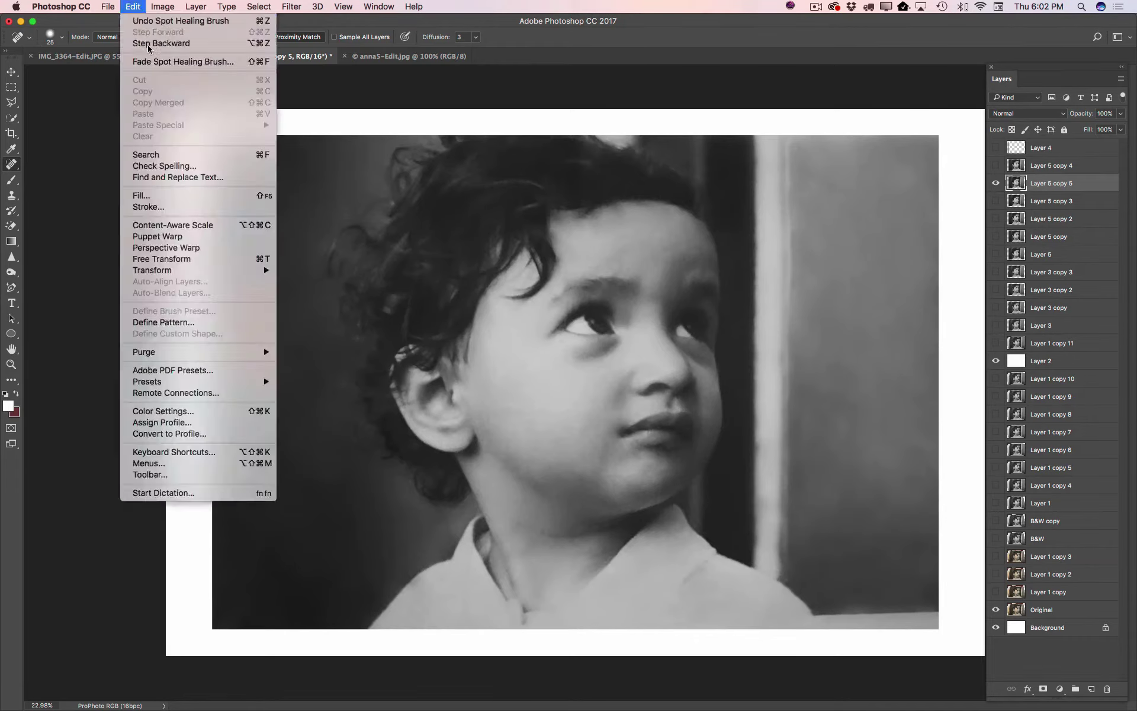
scroll(678, 549, up, 5)
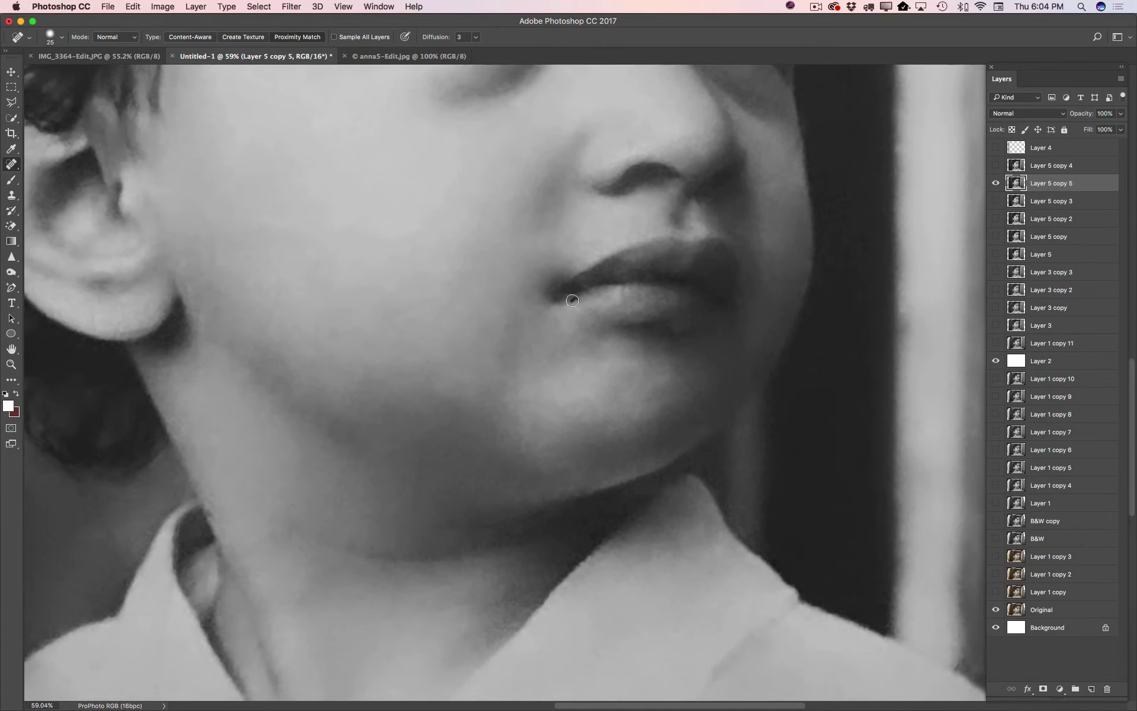
mouse_move(579, 294)
mouse_down()
mouse_move(698, 467)
mouse_move(702, 509)
mouse_up()
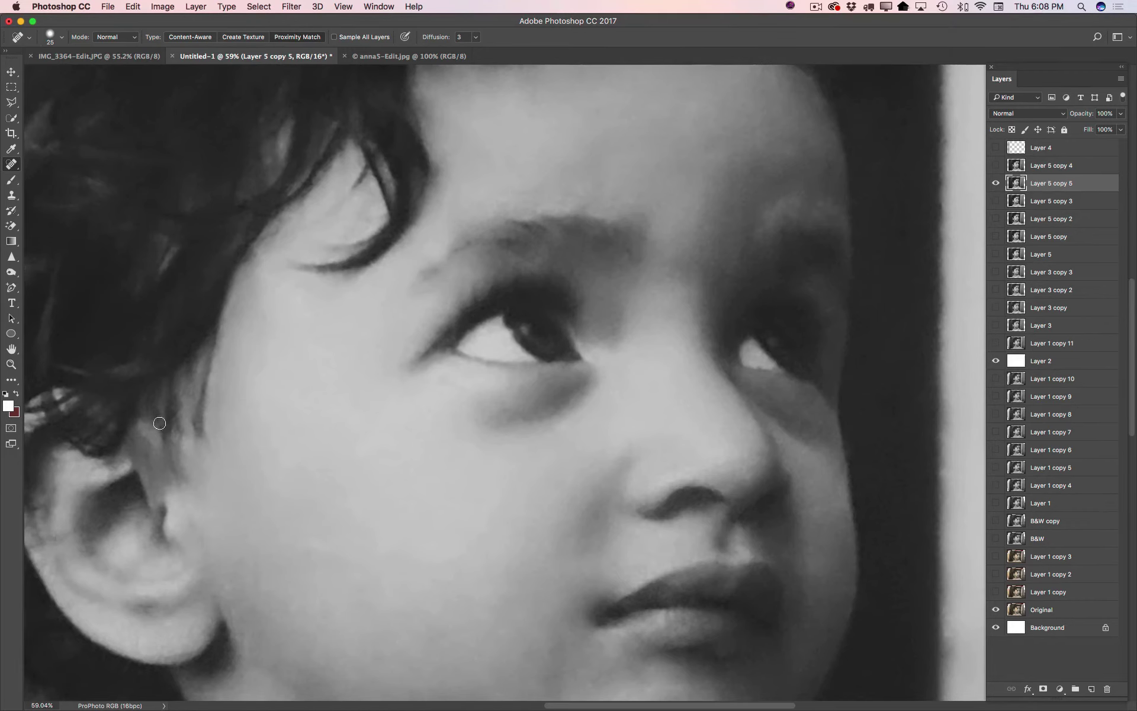
scroll(391, 358, up, 10)
drag(541, 425, 604, 432)
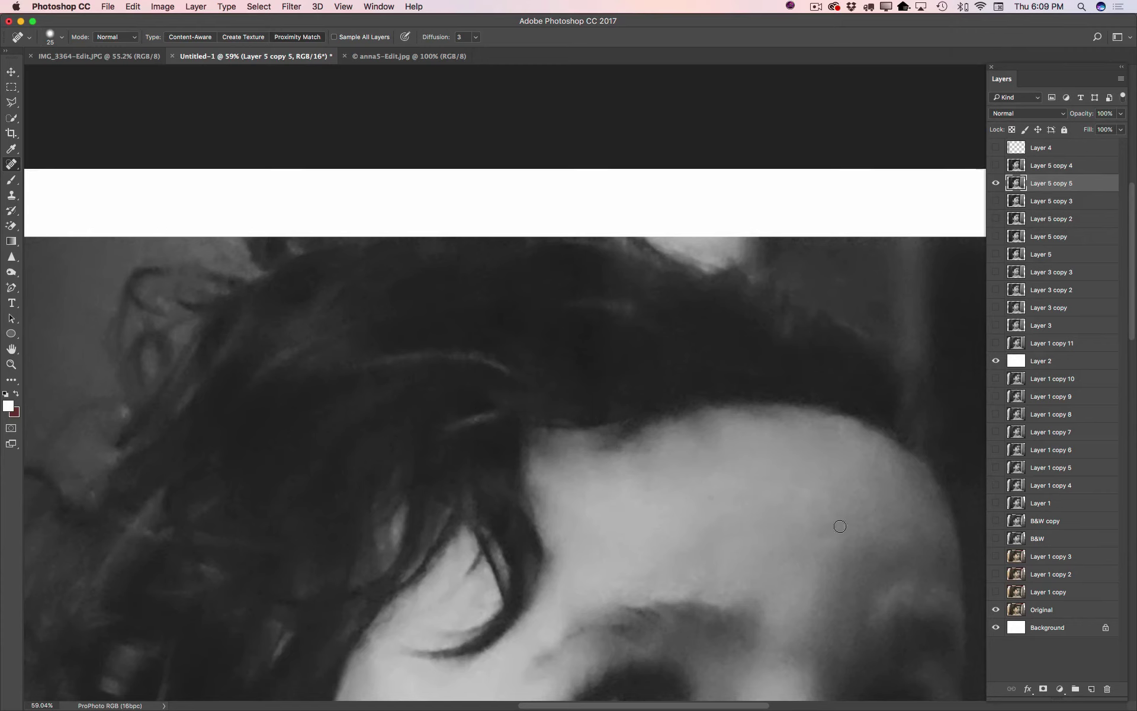
drag(499, 546, 505, 578)
click(392, 589)
Step: Fit the whole photo in the window and hide the retouch layer to compare with the original
scroll(213, 291, up, 5)
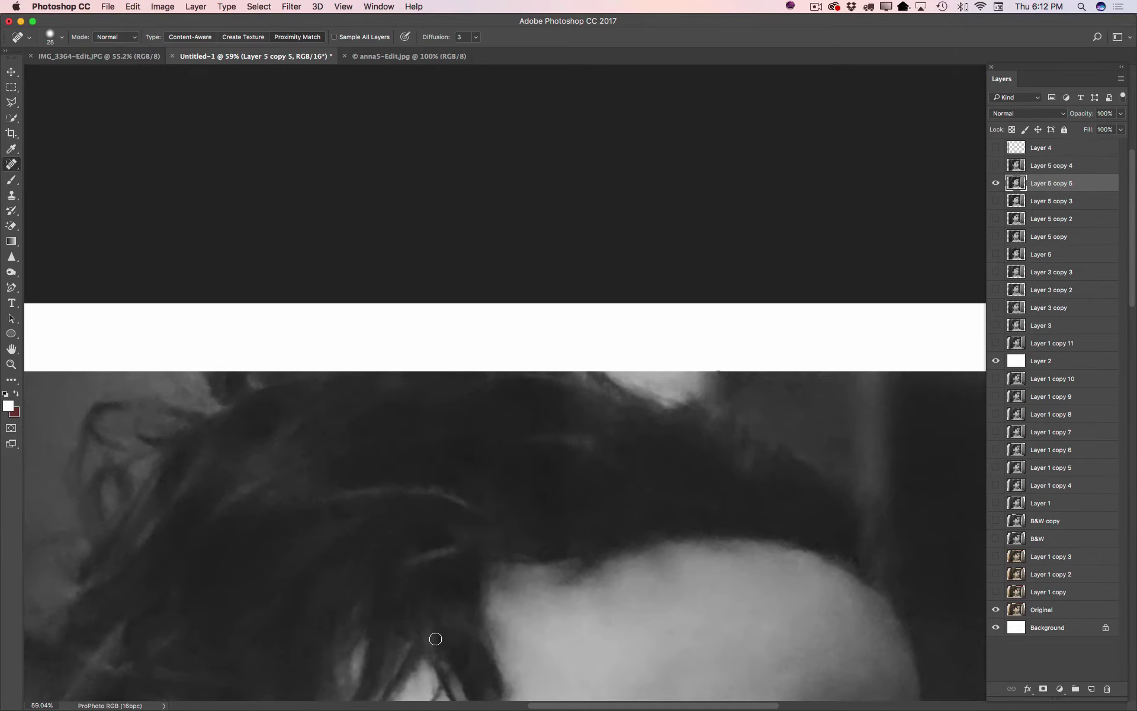
scroll(710, 414, down, 15)
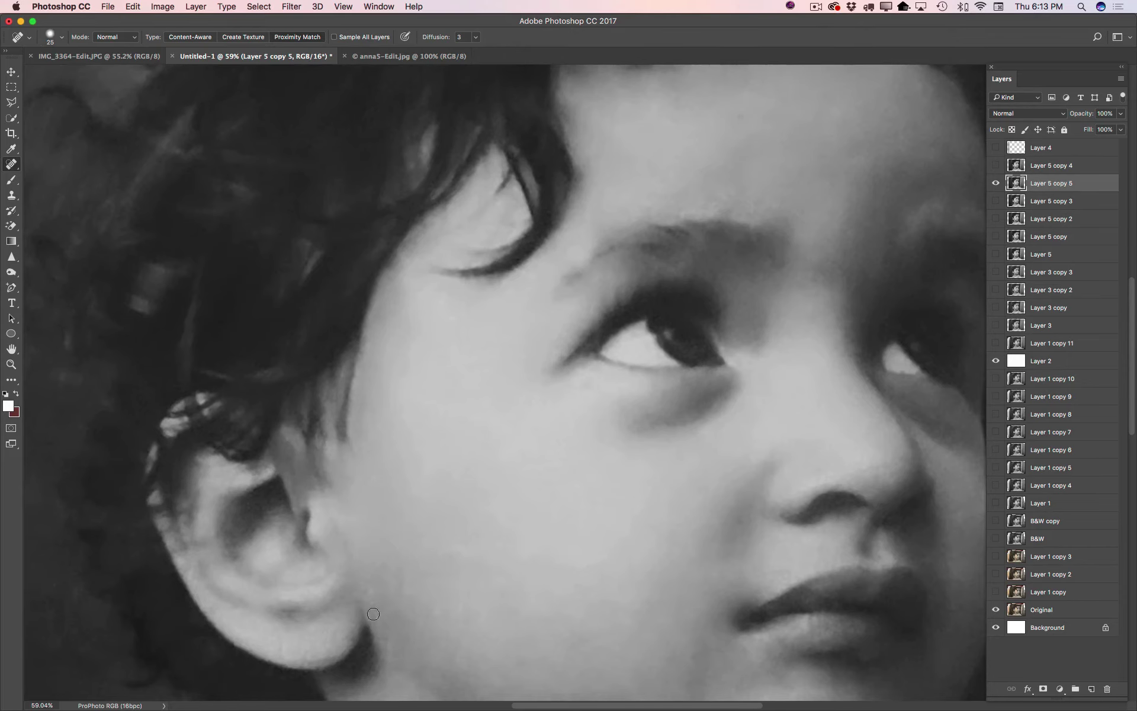
key(super+0)
click(995, 183)
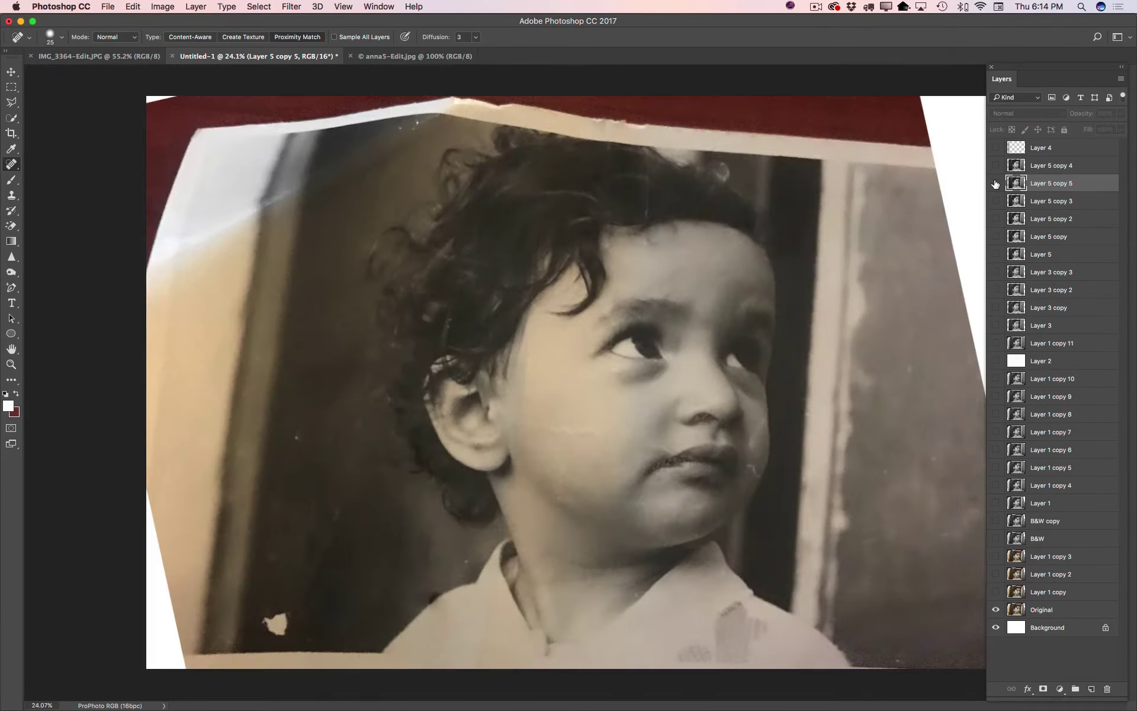
Step: Show the retouch layer again and duplicate Layer 5 copy 8 as a new layer
click(995, 183)
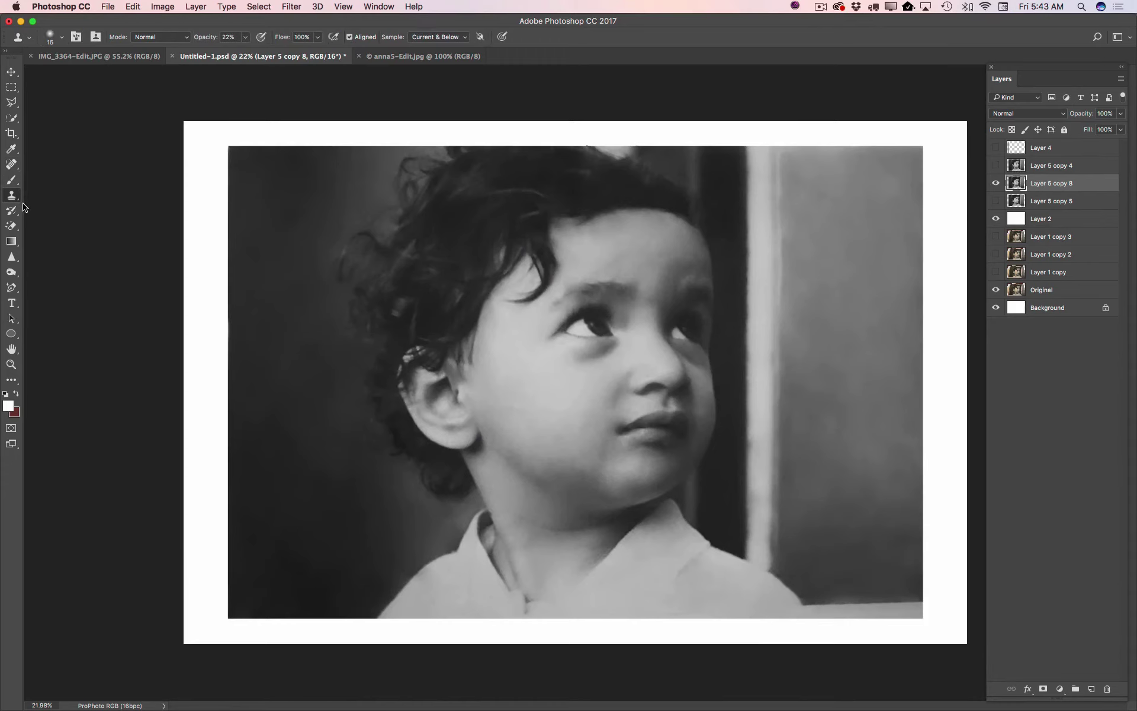
drag(1089, 261, 1091, 688)
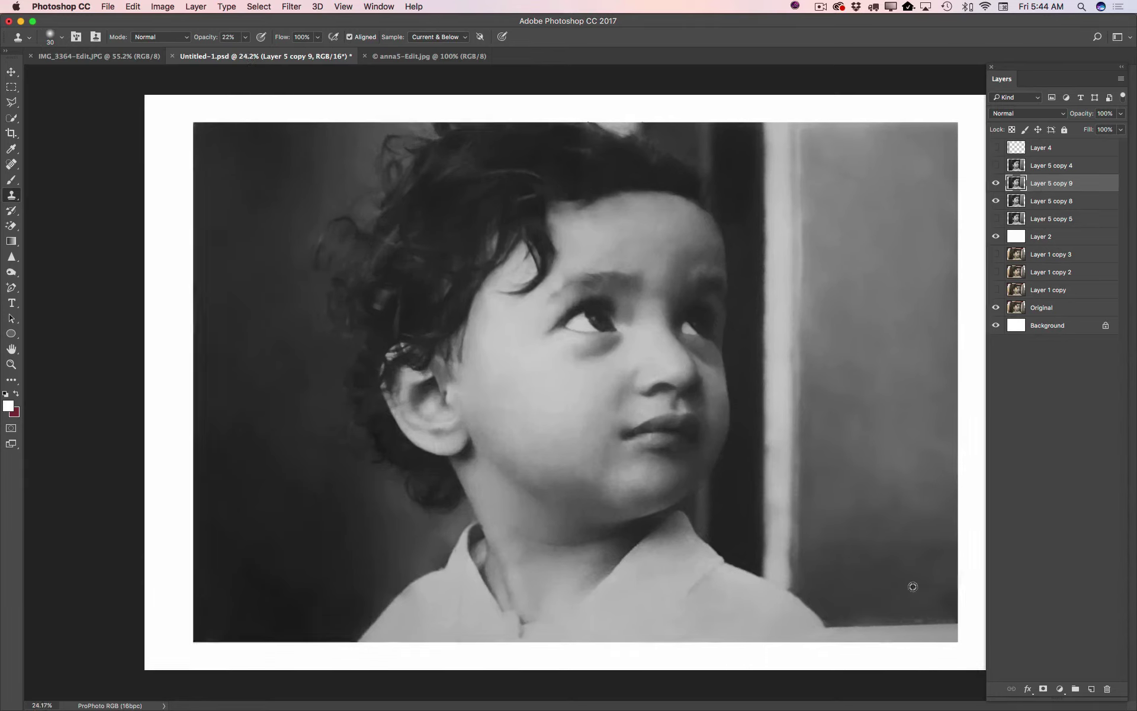
scroll(912, 586, up, 3)
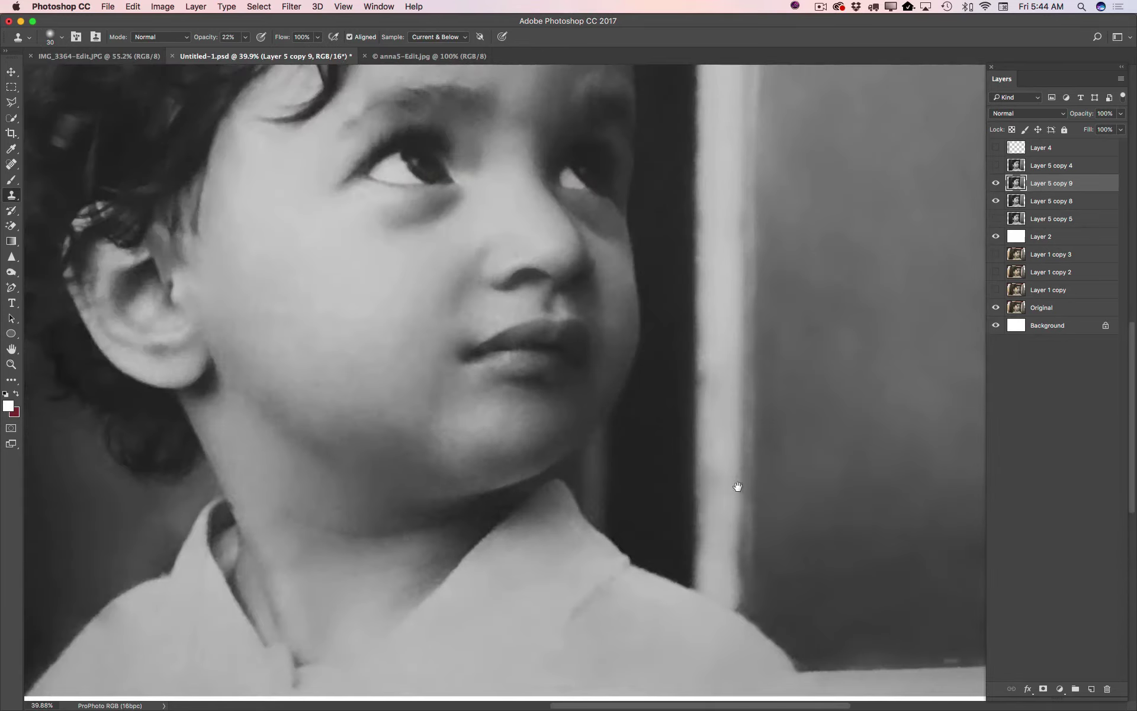
drag(736, 483, 598, 394)
Step: Patch the white specks along the bottom edge and near the window sill
right_click(11, 164)
click(83, 187)
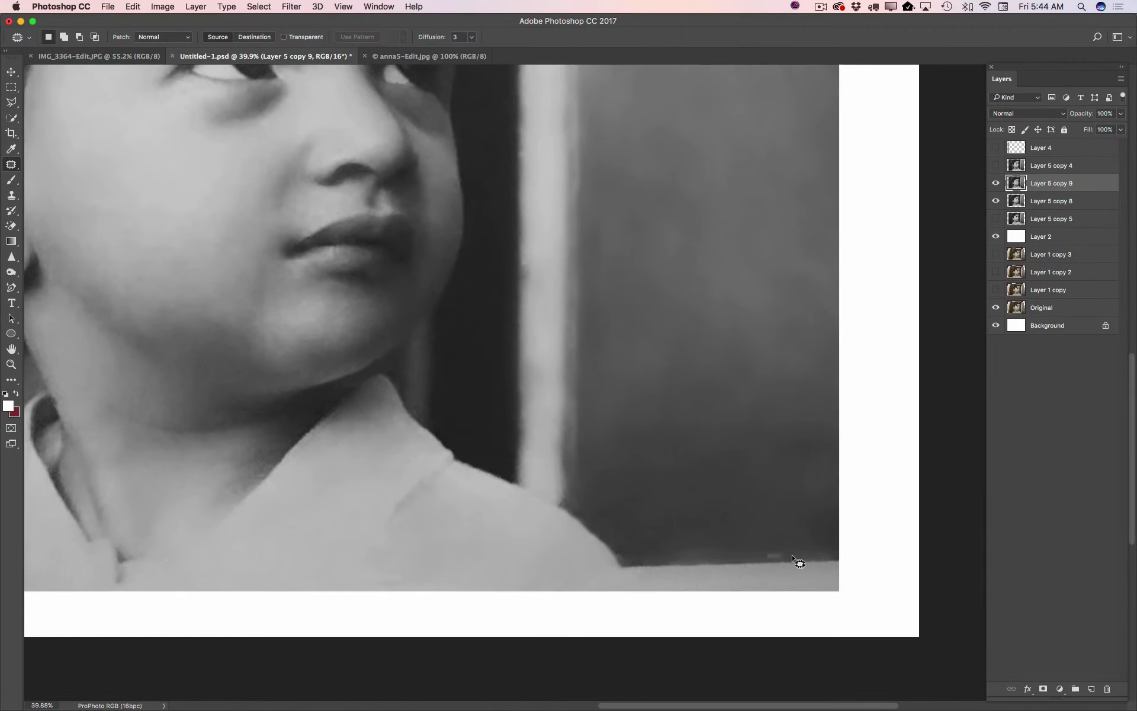
drag(765, 551, 767, 552)
drag(775, 556, 803, 541)
key(ctrl+d)
drag(654, 556, 715, 553)
key(ctrl+d)
mouse_move(629, 541)
mouse_down()
mouse_move(628, 562)
mouse_move(625, 515)
mouse_up()
key(ctrl+d)
Step: Set the Clone Stamp opacity to 100%, then return to the Patch tool
click(11, 195)
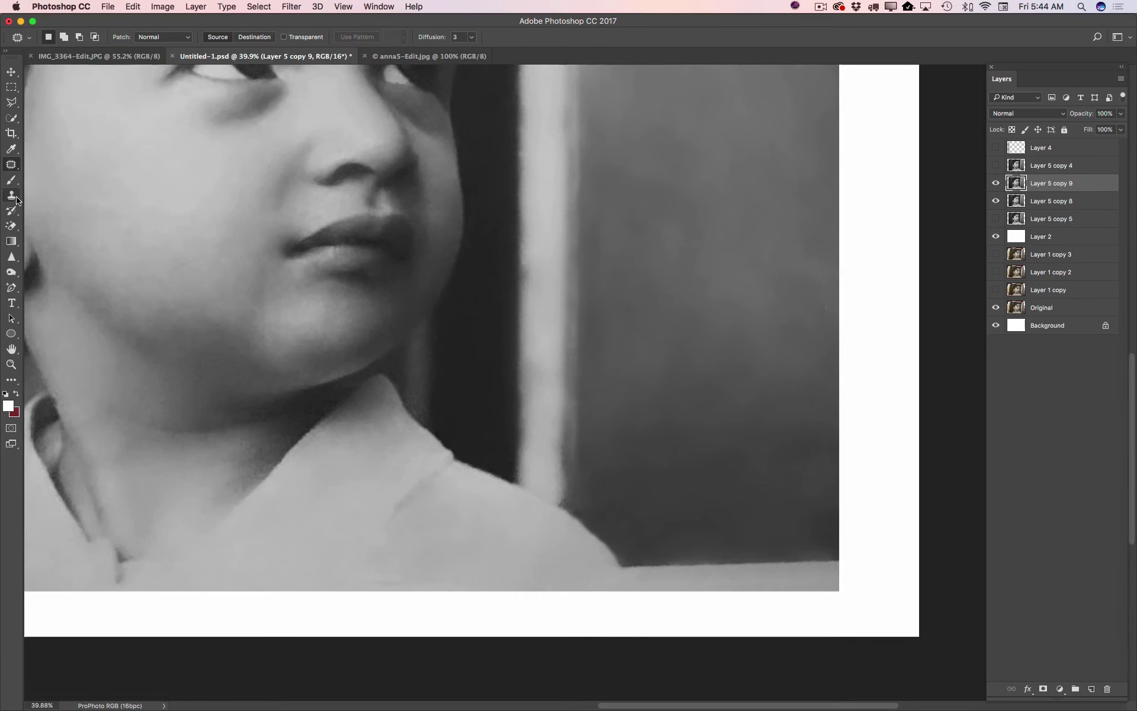
drag(245, 36, 349, 51)
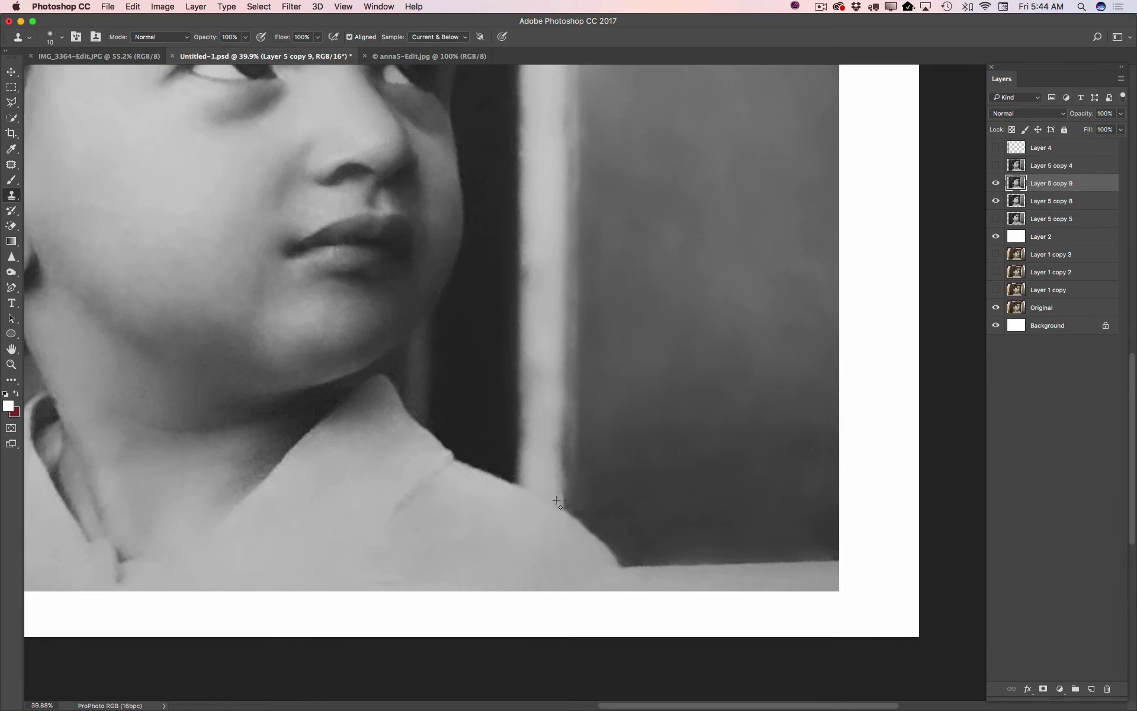
key(j)
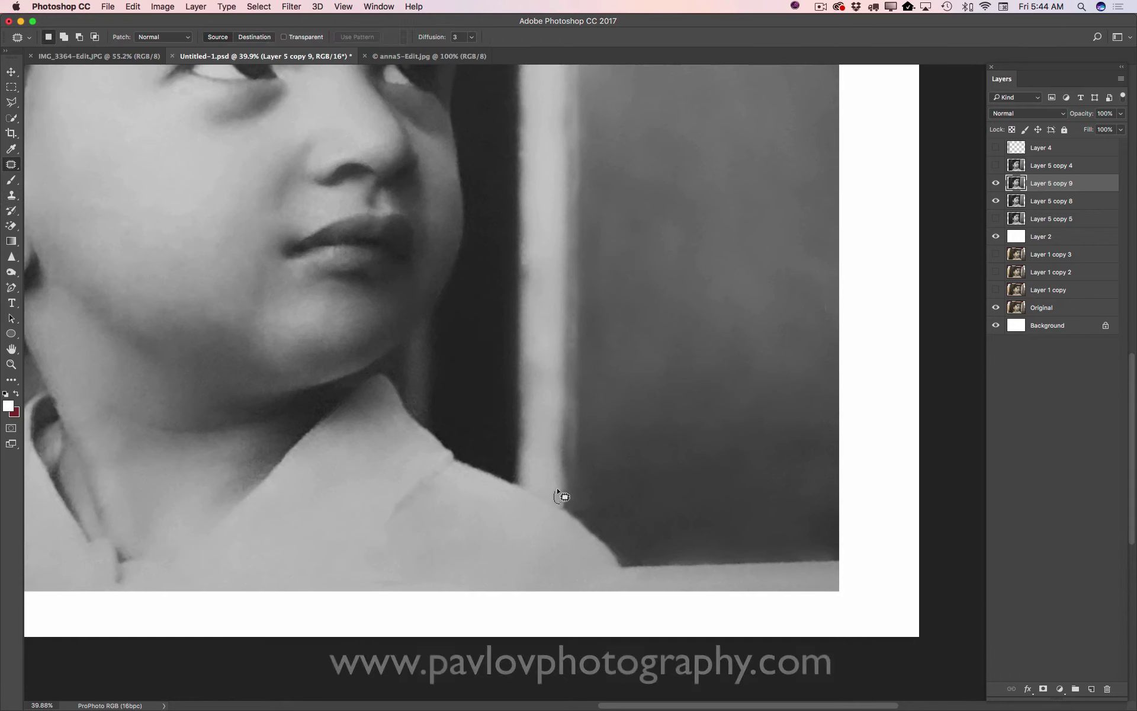
click(566, 500)
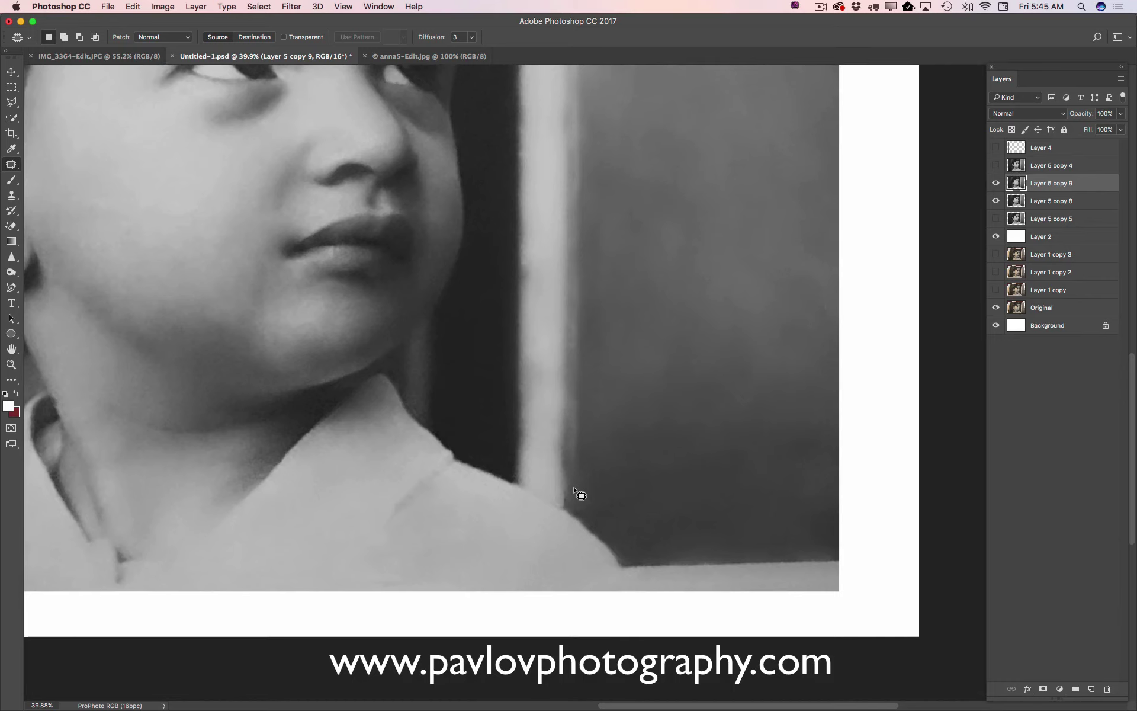
right_click(13, 165)
click(89, 161)
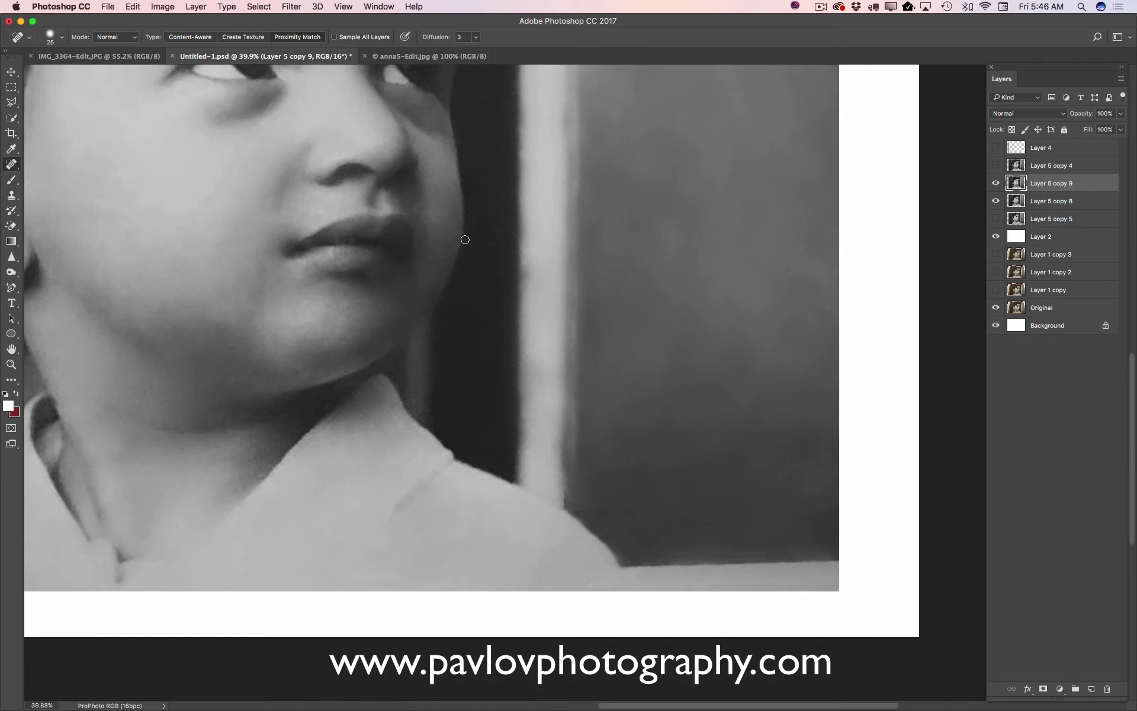
Step: Merge the retouch layers into the single layer Layer 5 copy 10
click(820, 6)
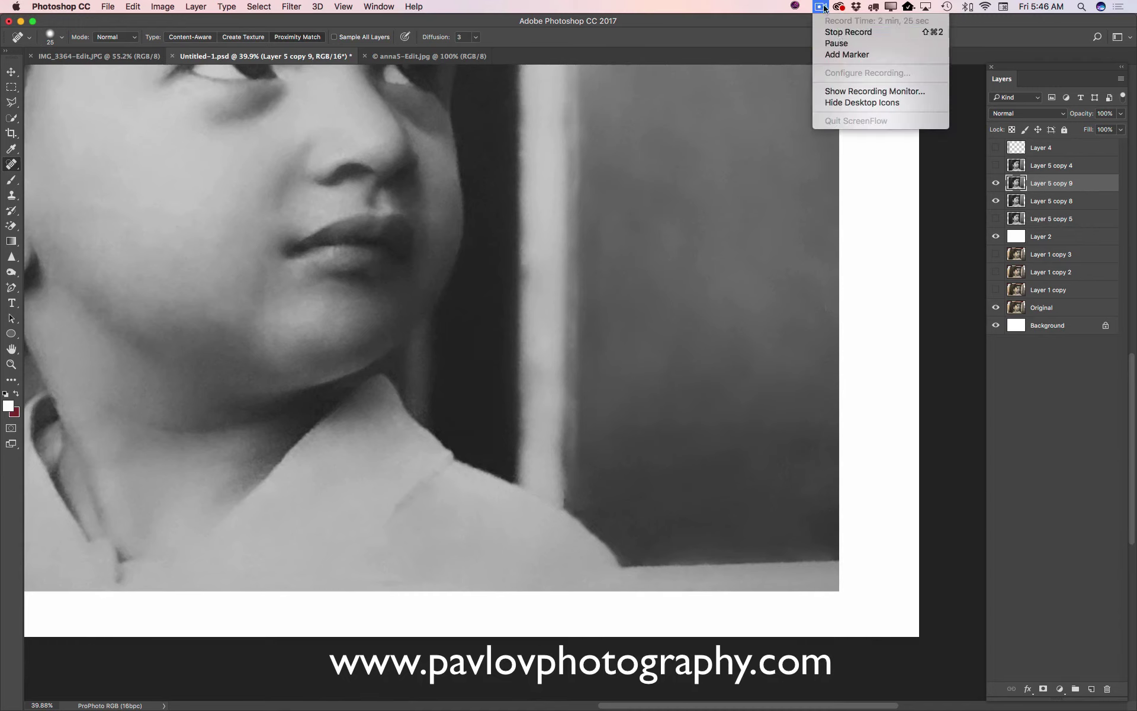
click(831, 39)
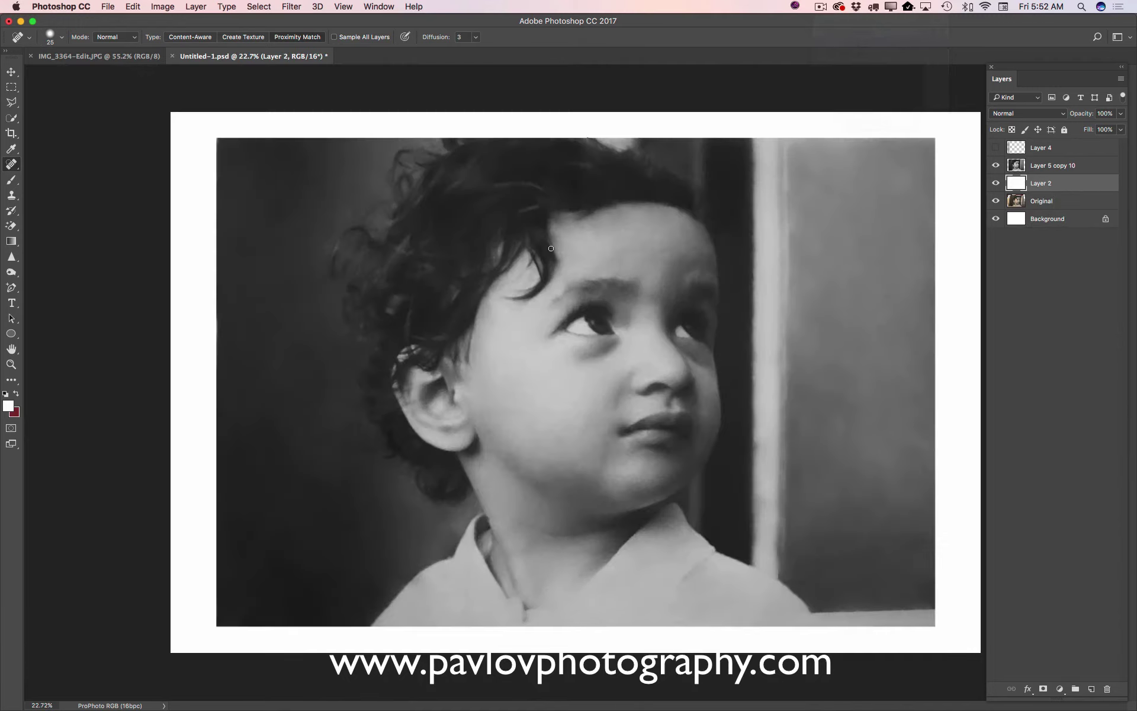